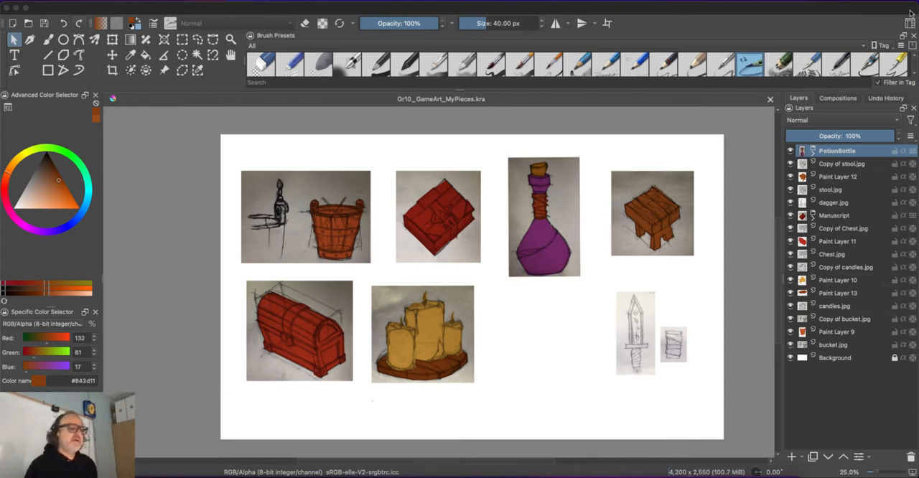
# - Insert the Candle_Holder and Orb images from the desktop sketch assets folder as separate layers, and widen the document window again
pyautogui.moveTo(910, 10); pyautogui.dragTo(776, 15)
pyautogui.click(669, 0)
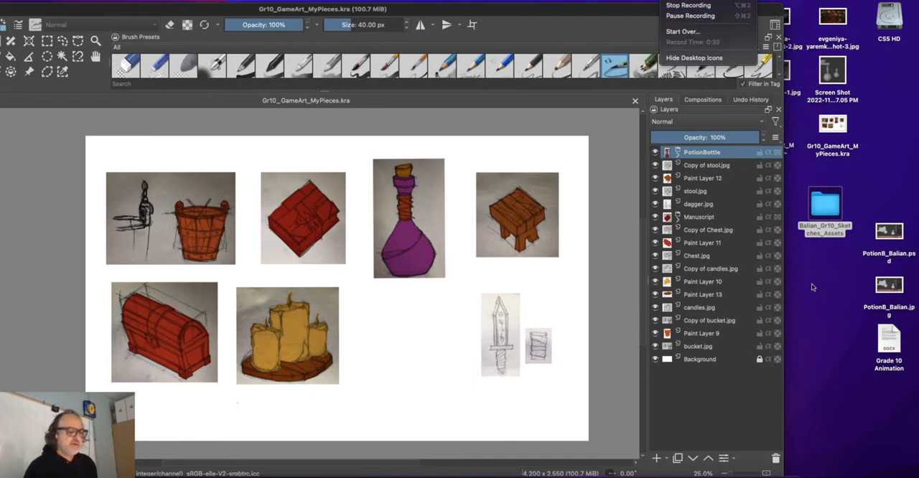
pyautogui.click(815, 225)
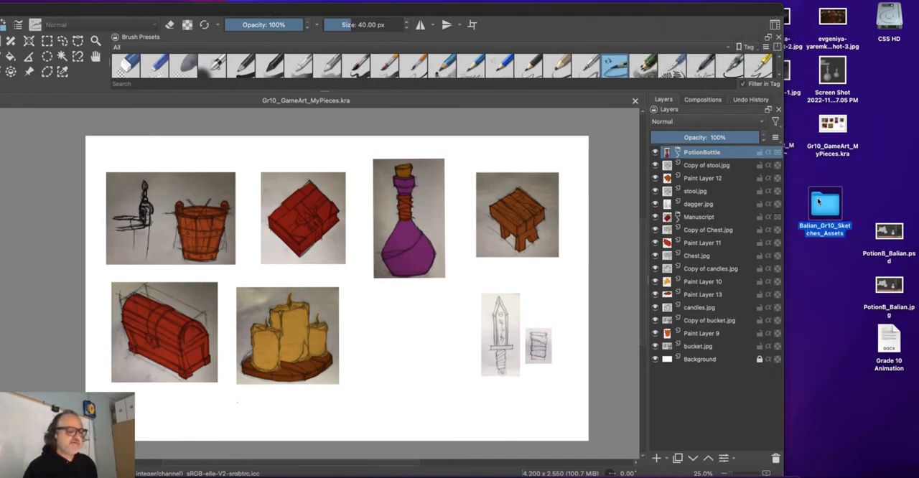
pyautogui.doubleClick(818, 202)
pyautogui.moveTo(308, 77); pyautogui.dragTo(751, 107)
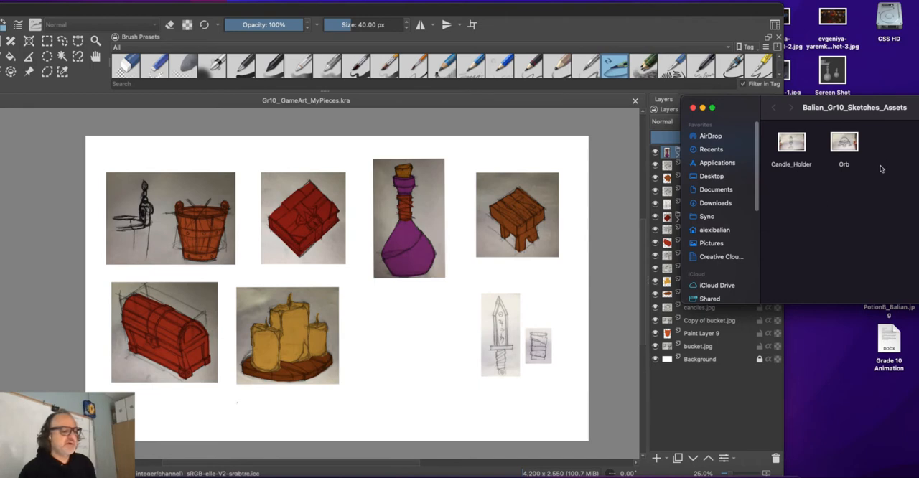
pyautogui.moveTo(871, 200); pyautogui.dragTo(418, 285)
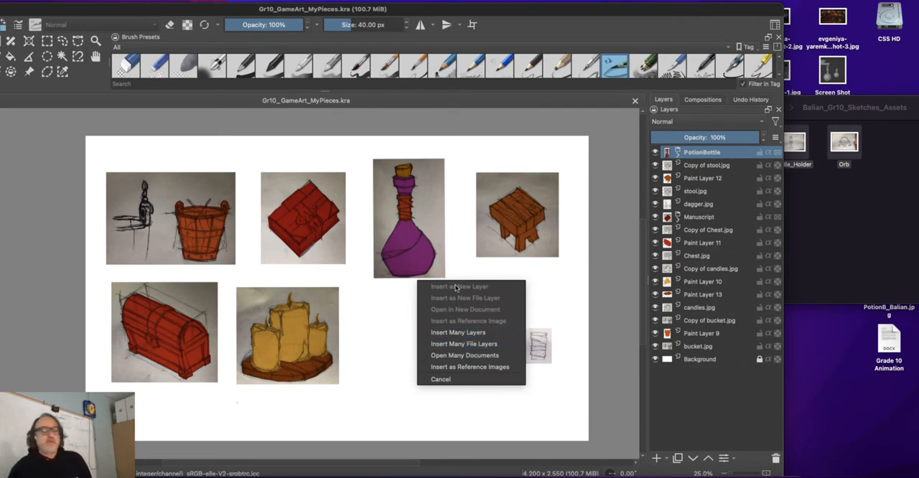
pyautogui.click(458, 333)
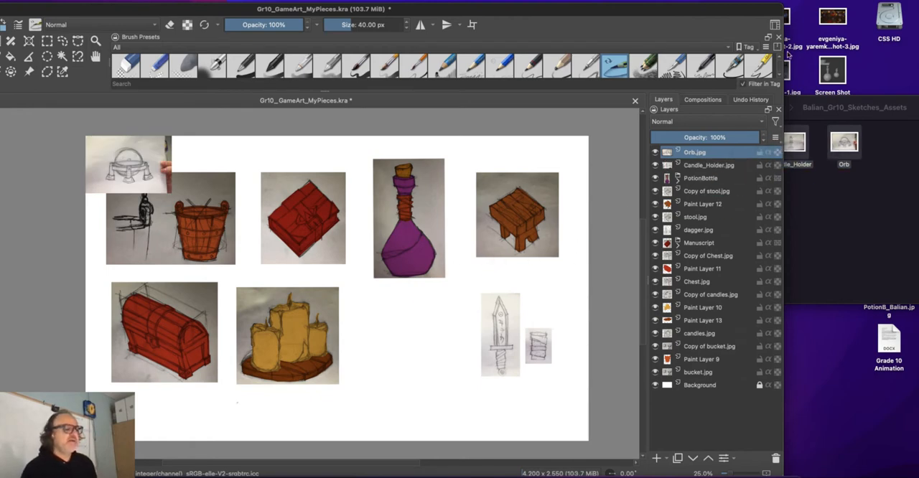
pyautogui.moveTo(783, 53); pyautogui.dragTo(918, 54)
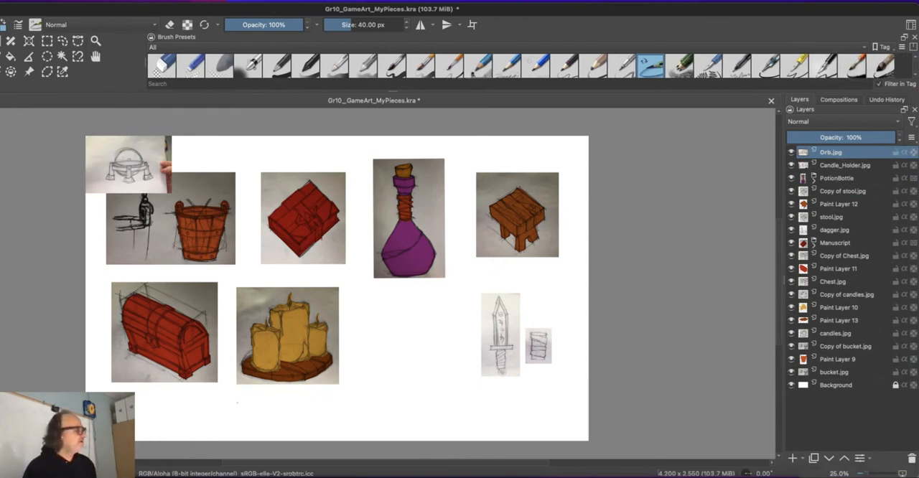
pyautogui.click(124, 1)
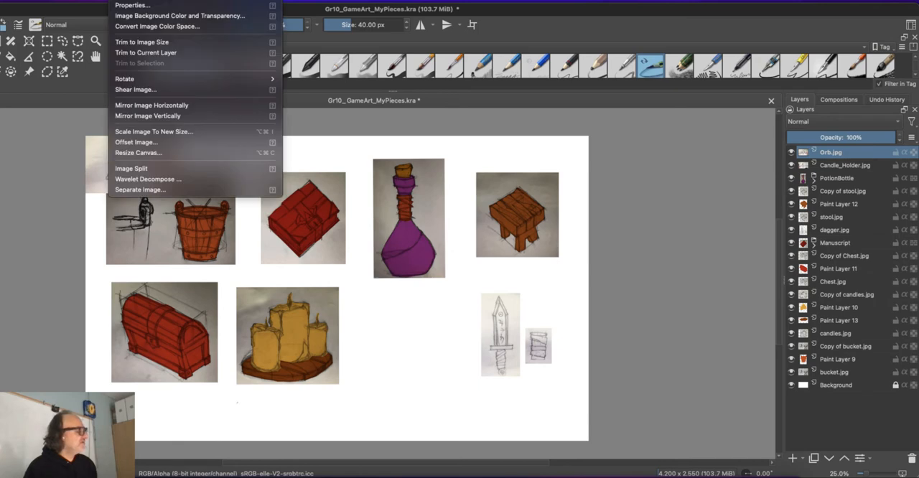
pyautogui.moveTo(150, 1)
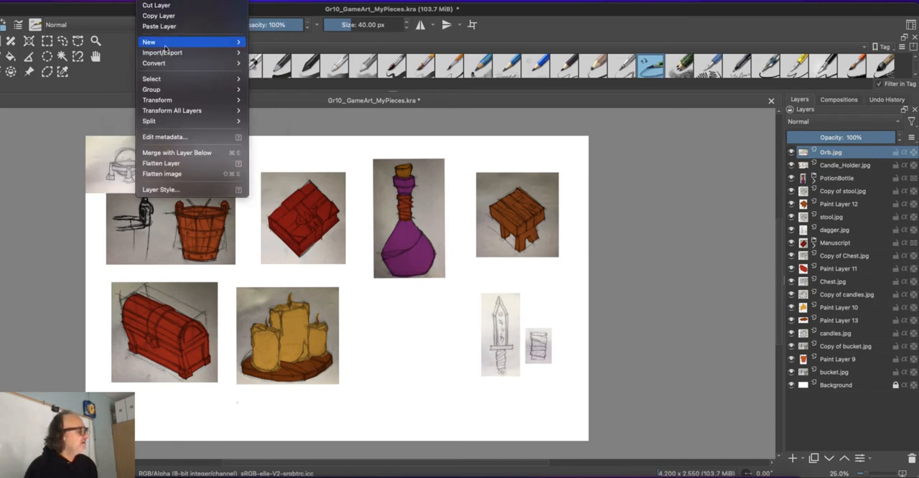
pyautogui.moveTo(170, 53)
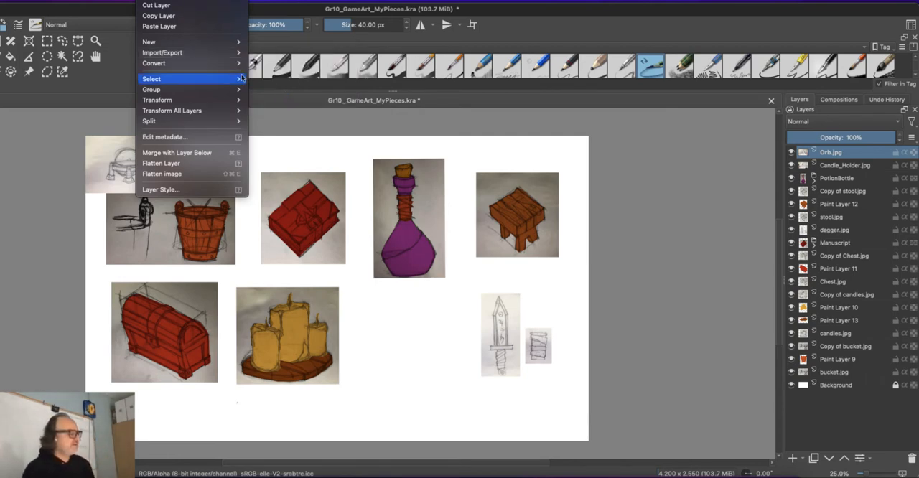
pyautogui.click(281, 131)
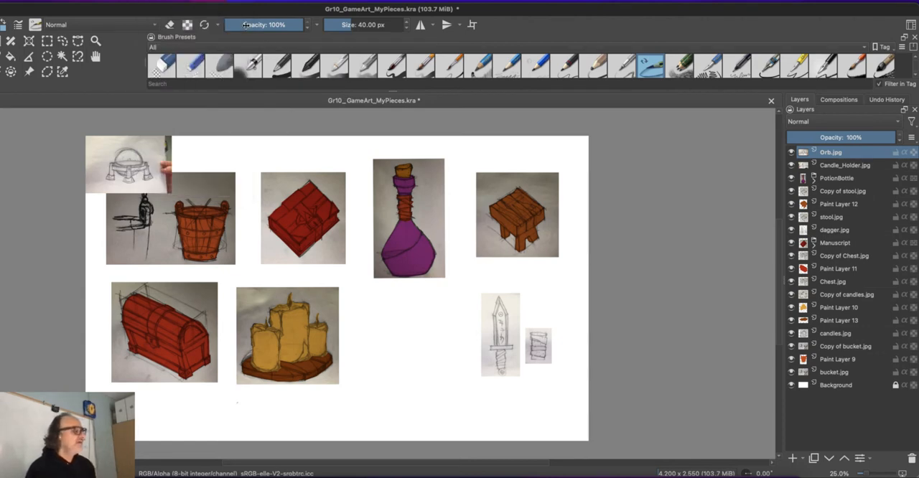
# - Reposition and resize the document window so the toolbox, canvas and layer list all fit on screen
pyautogui.moveTo(250, 16); pyautogui.dragTo(404, 11)
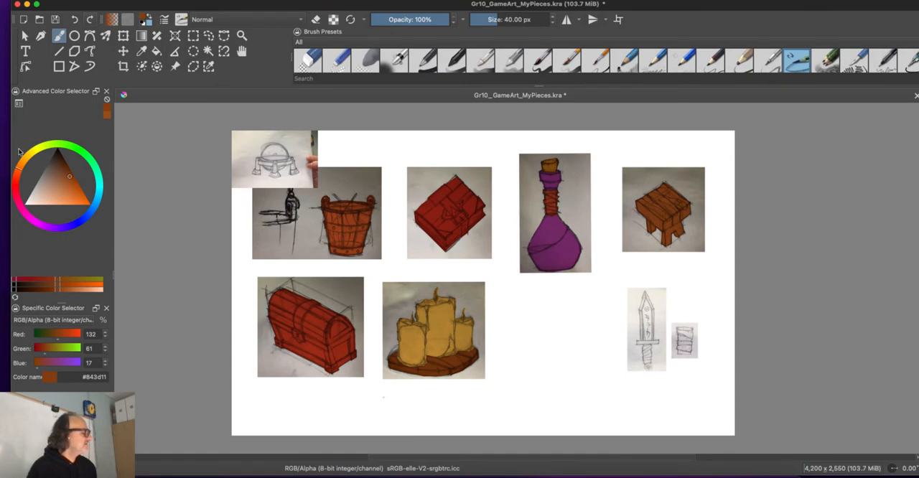
pyautogui.moveTo(38, 148); pyautogui.dragTo(152, 166)
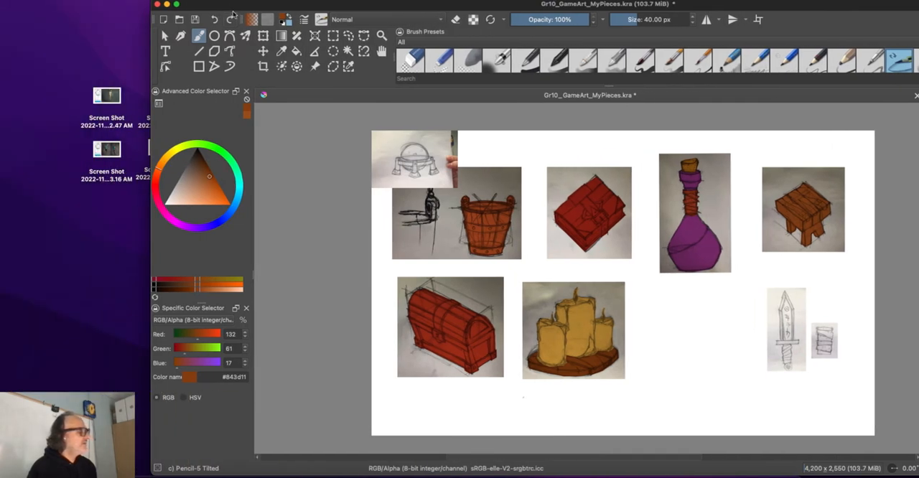
pyautogui.moveTo(234, 13); pyautogui.dragTo(83, 2)
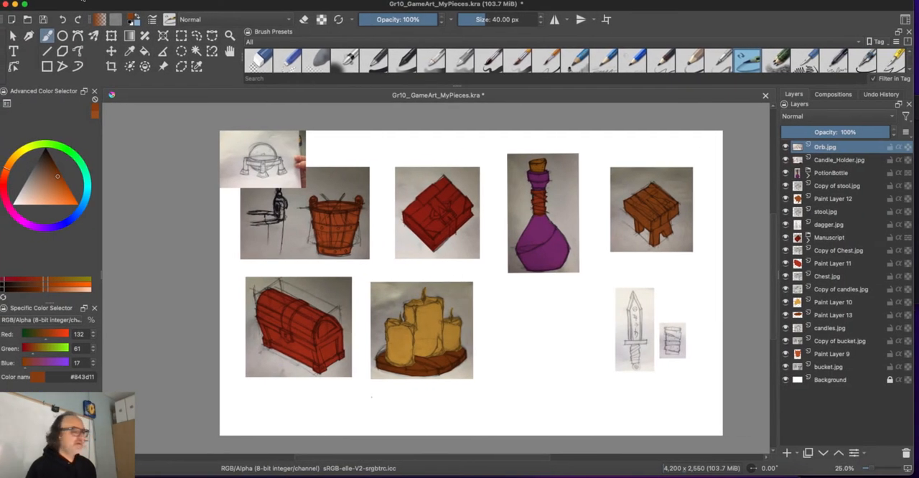
pyautogui.moveTo(915, 11); pyautogui.dragTo(918, 10)
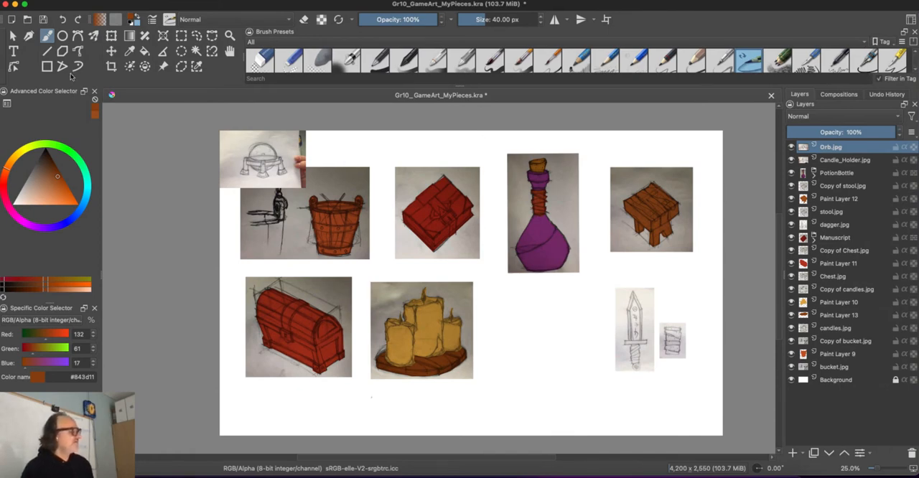
# - Move the Orb sketch to the empty space between the candles and the dagger with the Transform tool
pyautogui.click(111, 36)
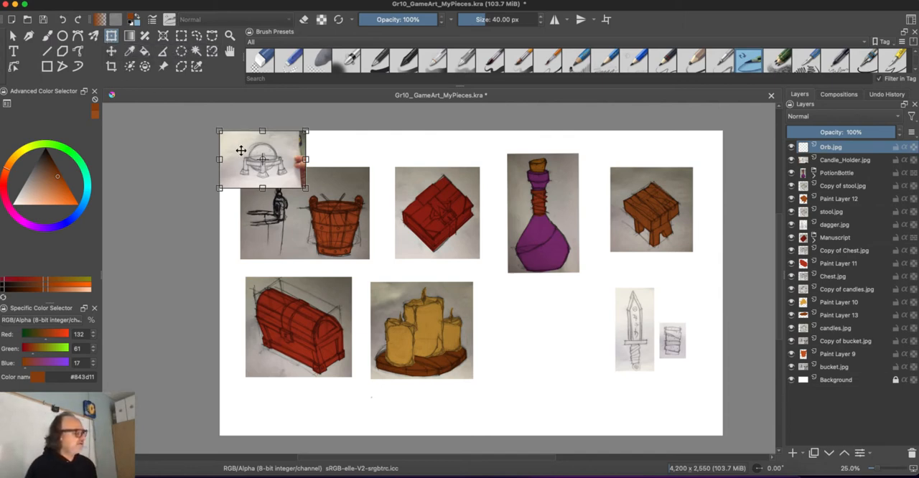
pyautogui.moveTo(240, 148); pyautogui.dragTo(518, 315)
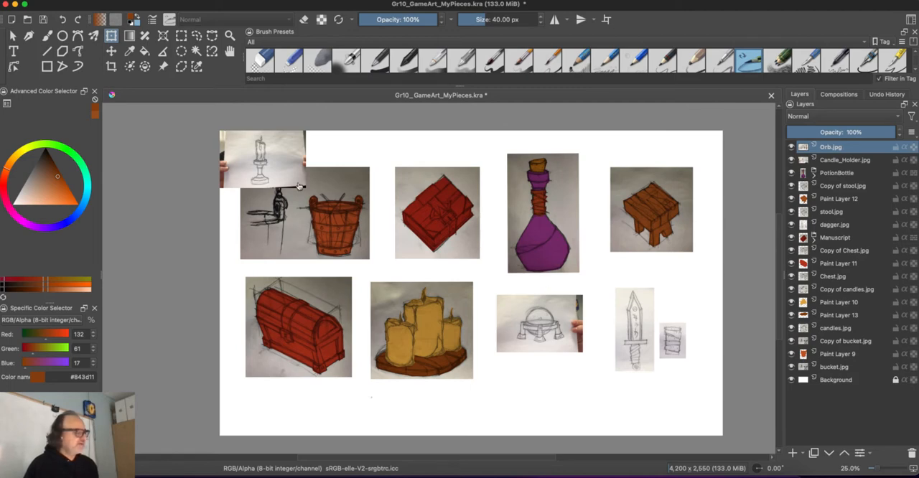
# - Move the Candle_Holder sketch over the dagger and enlarge it, keeping it inside the canvas
pyautogui.click(833, 161)
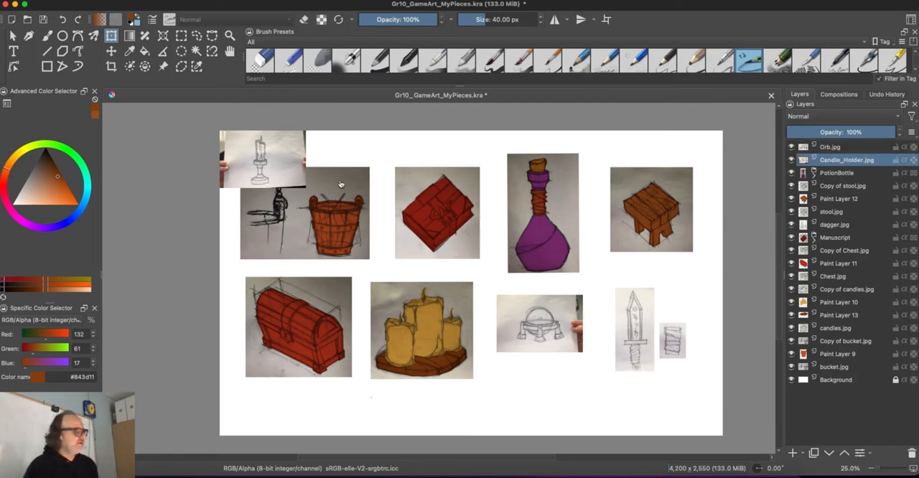
pyautogui.moveTo(270, 161)
pyautogui.mouseDown()
pyautogui.moveTo(566, 309)
pyautogui.moveTo(626, 365)
pyautogui.moveTo(554, 400)
pyautogui.moveTo(615, 396)
pyautogui.moveTo(661, 355)
pyautogui.moveTo(661, 334)
pyautogui.mouseUp()
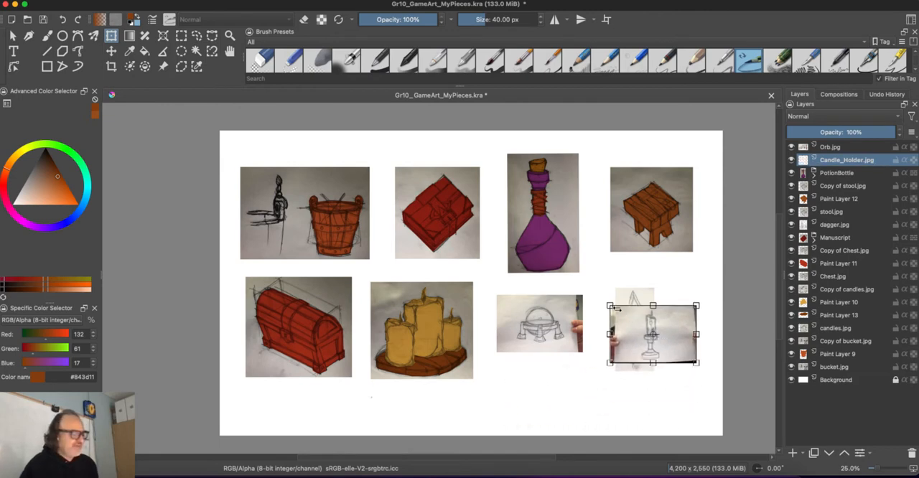
pyautogui.moveTo(610, 305); pyautogui.dragTo(559, 261)
pyautogui.moveTo(623, 335); pyautogui.dragTo(646, 354)
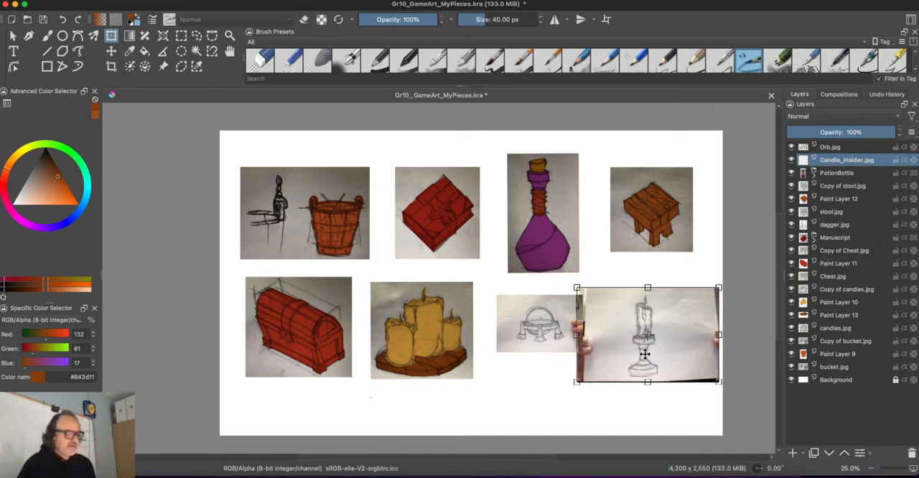
pyautogui.press('Return')
# - Cut away the excess paper and fingers on the right side of the Candle_Holder sketch using a rectangular selection
pyautogui.press('+')
pyautogui.press('+')
pyautogui.press('+')
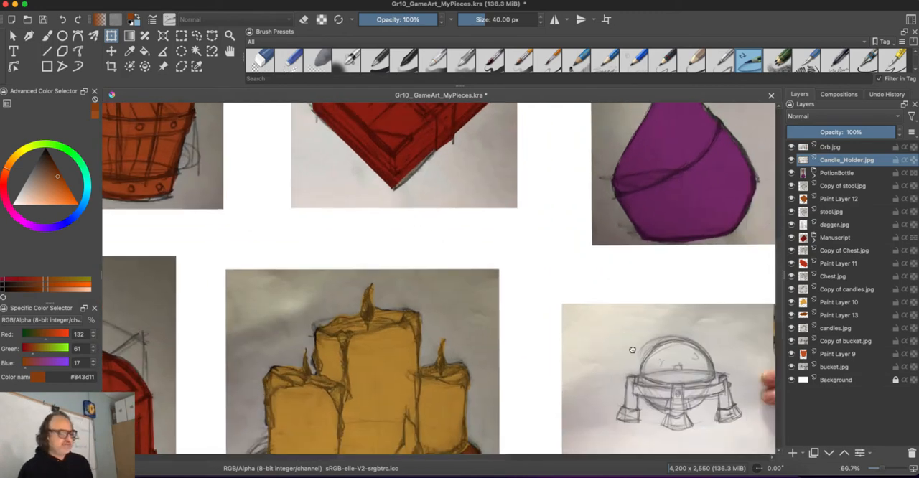
pyautogui.moveTo(632, 350)
pyautogui.mouseDown()
pyautogui.moveTo(238, 191)
pyautogui.moveTo(194, 194)
pyautogui.mouseUp()
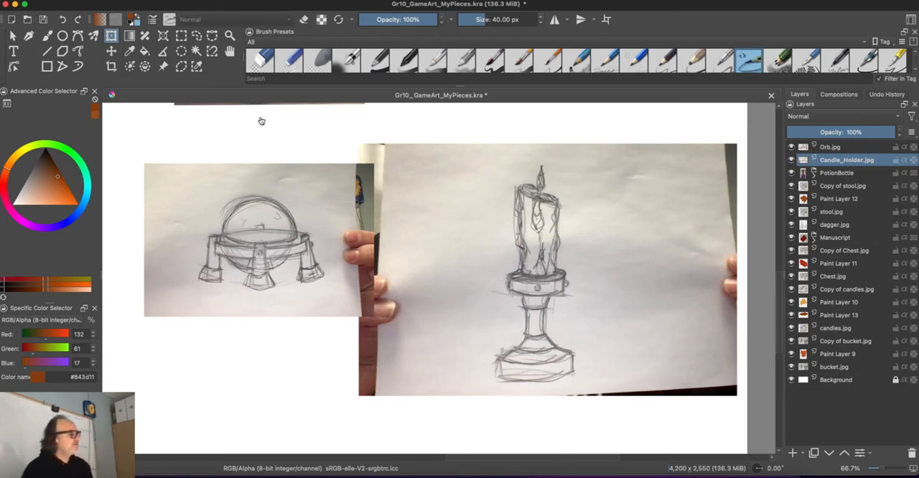
pyautogui.click(181, 36)
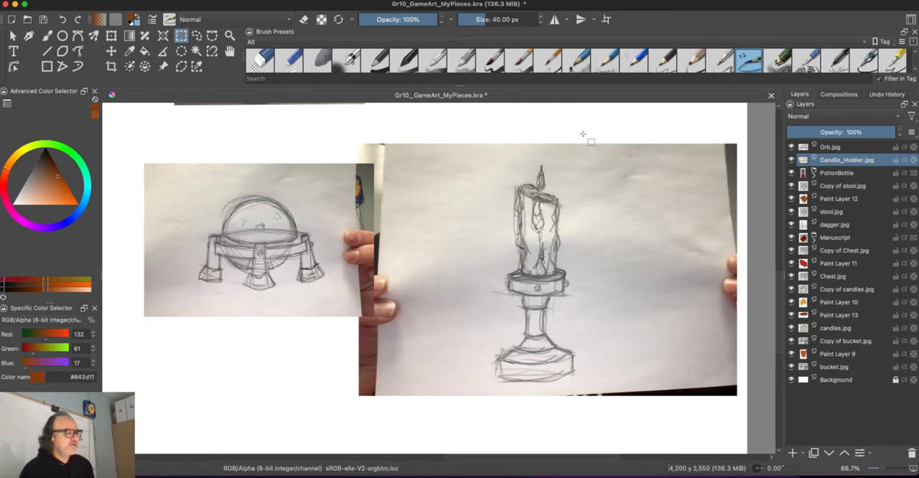
pyautogui.moveTo(597, 132); pyautogui.dragTo(755, 441)
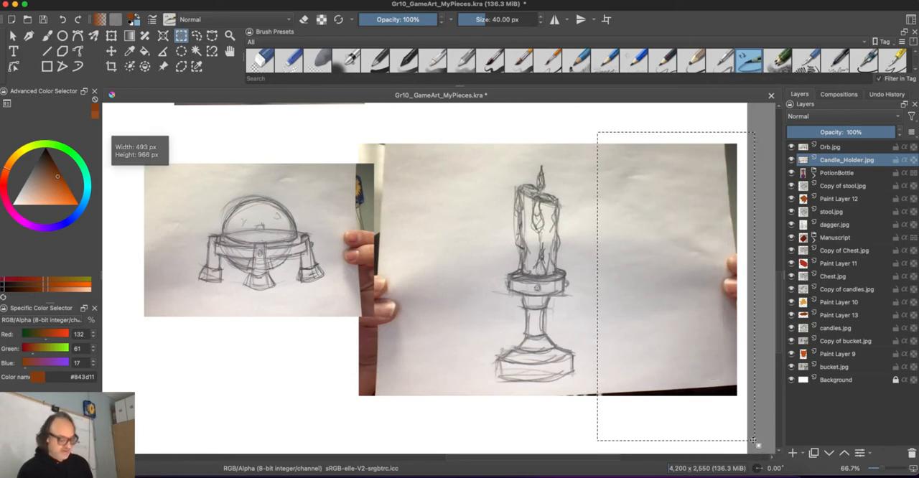
pyautogui.press('Delete')
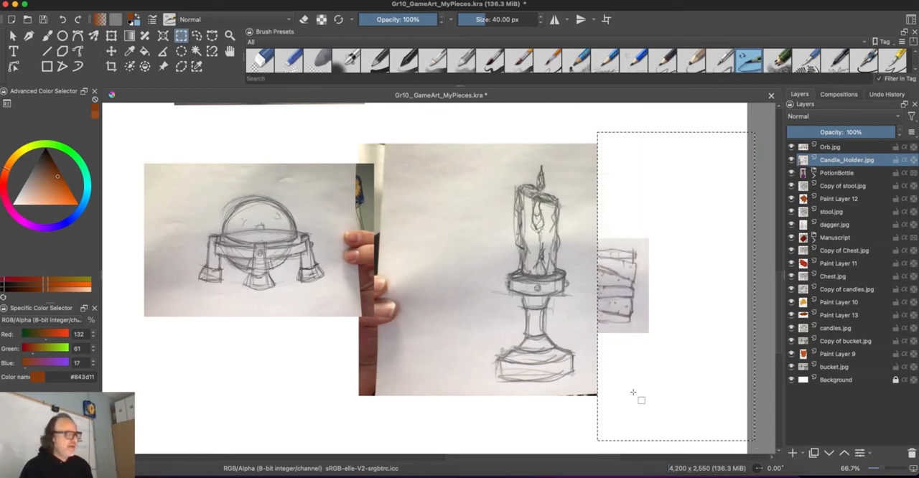
pyautogui.hotkey('ctrl', 'shift', 'a')
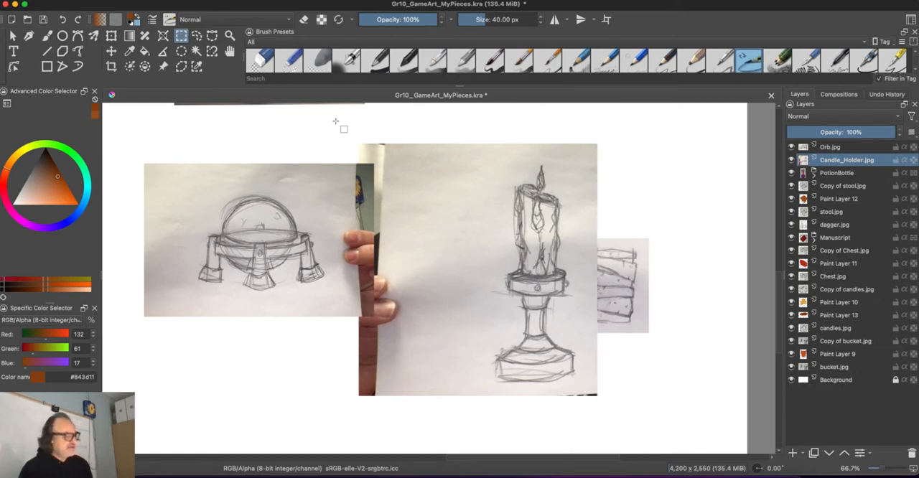
# - Cut away the excess paper and hand on the left side and the dark bottom edge of the Candle_Holder sketch
pyautogui.moveTo(335, 122); pyautogui.dragTo(474, 411)
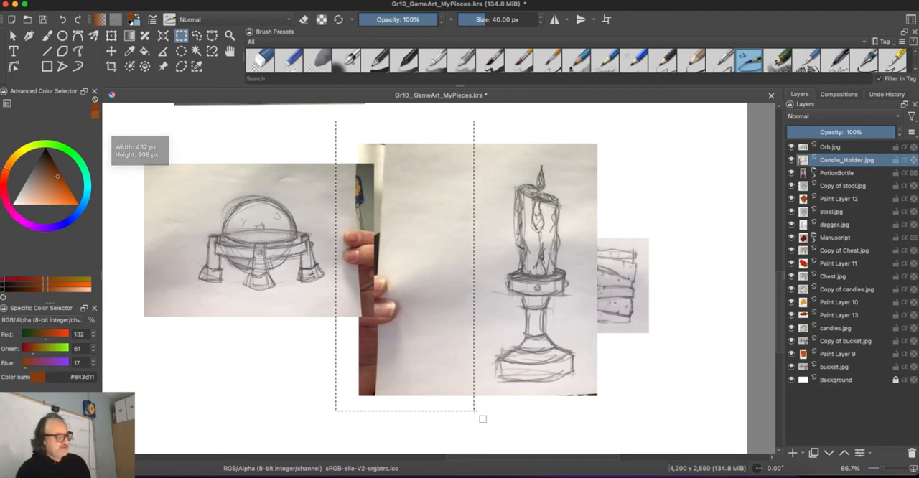
pyautogui.press('Delete')
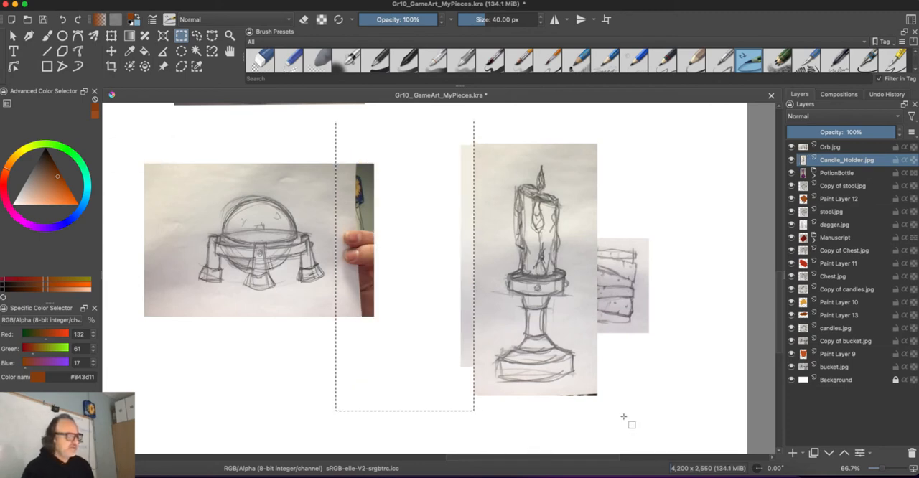
pyautogui.moveTo(625, 416); pyautogui.dragTo(430, 391)
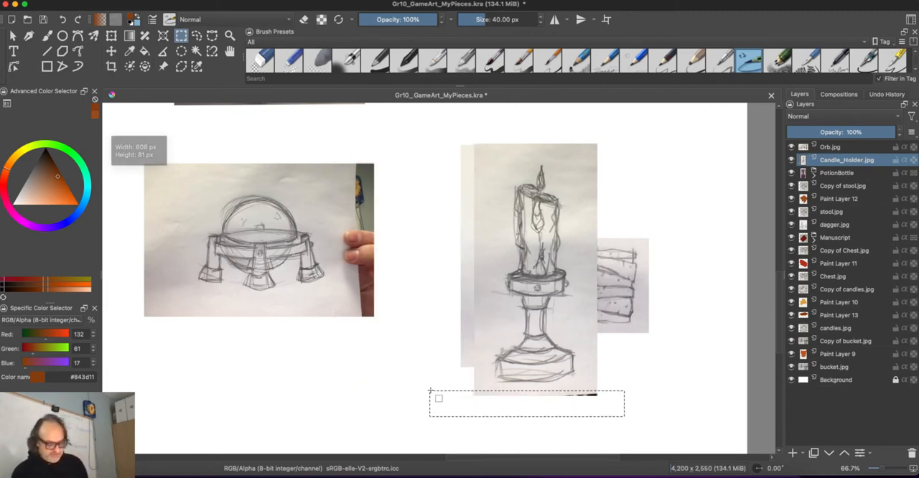
pyautogui.press('Delete')
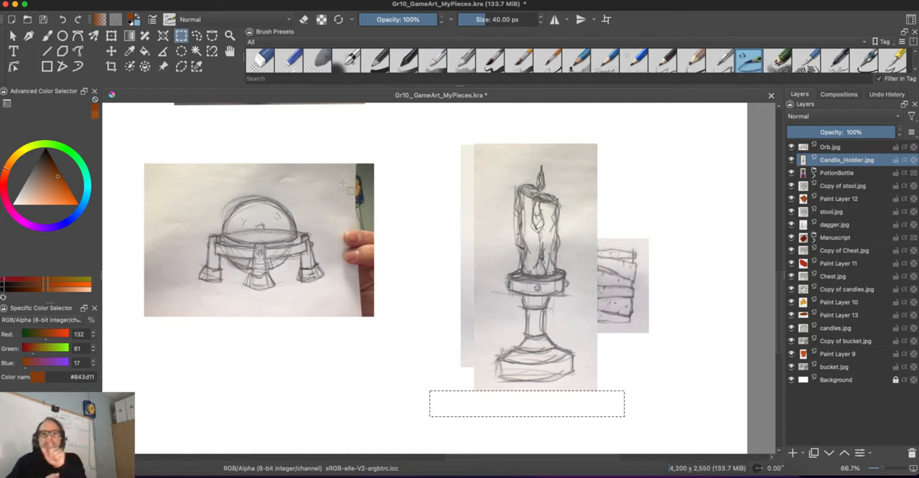
pyautogui.hotkey('ctrl', 'shift', 'a')
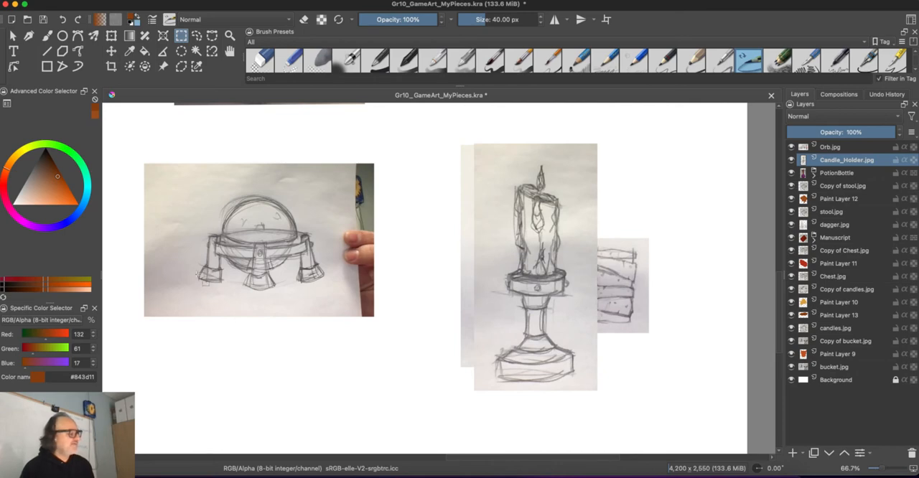
# - Trim the Orb sketch on all four sides by combining rectangular selections around the drawing and deleting their contents
pyautogui.click(850, 147)
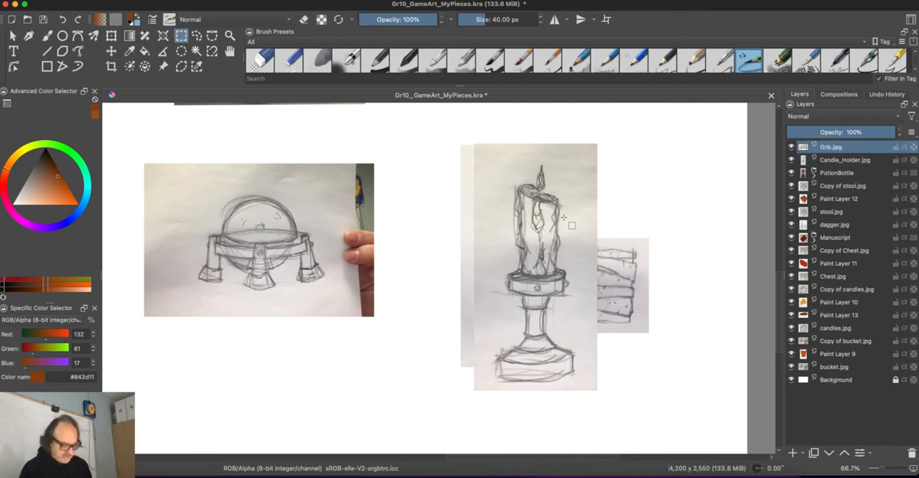
pyautogui.moveTo(397, 142); pyautogui.dragTo(331, 335)
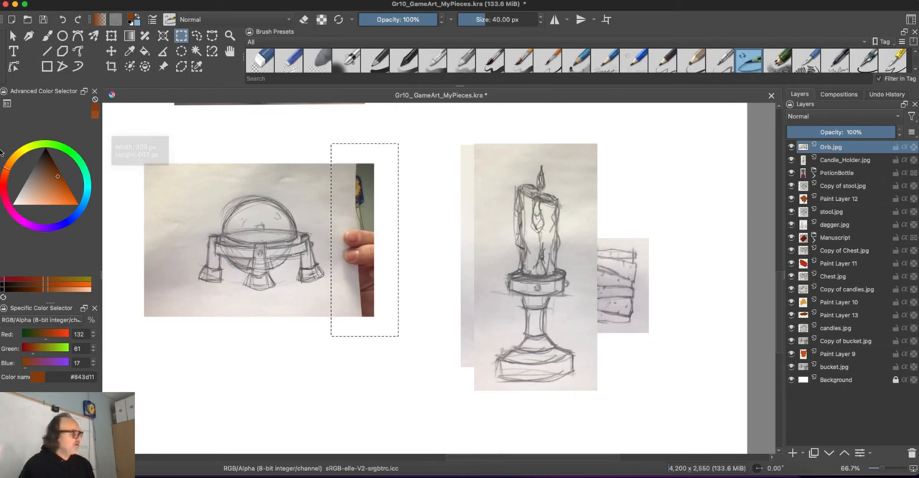
pyautogui.moveTo(109, 133); pyautogui.dragTo(191, 335)
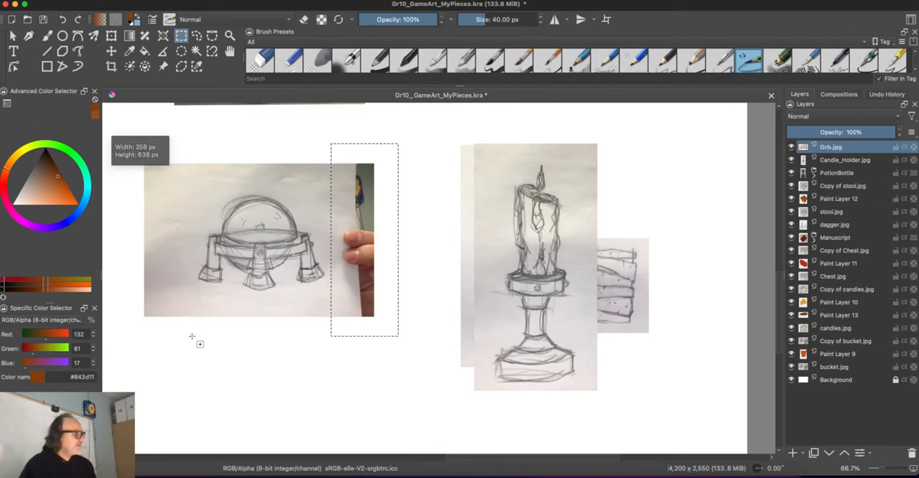
pyautogui.moveTo(425, 364); pyautogui.dragTo(295, 301)
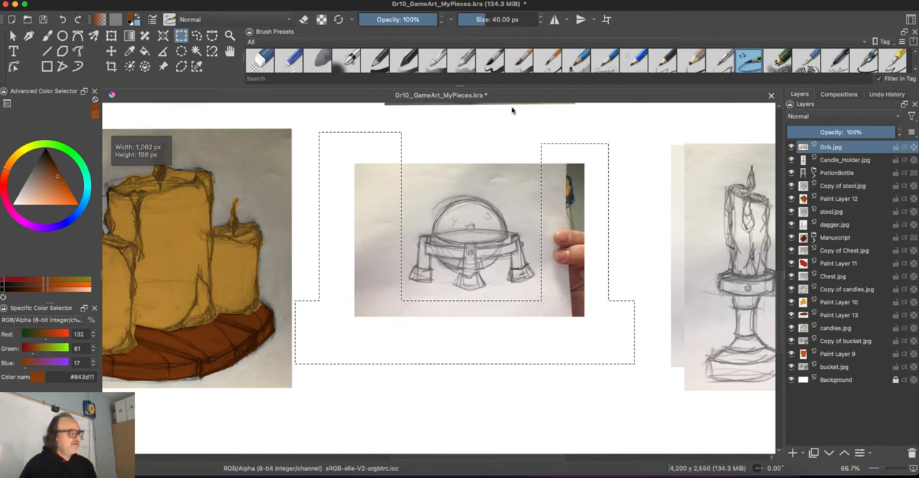
pyautogui.moveTo(635, 132); pyautogui.dragTo(320, 177)
pyautogui.press('Delete')
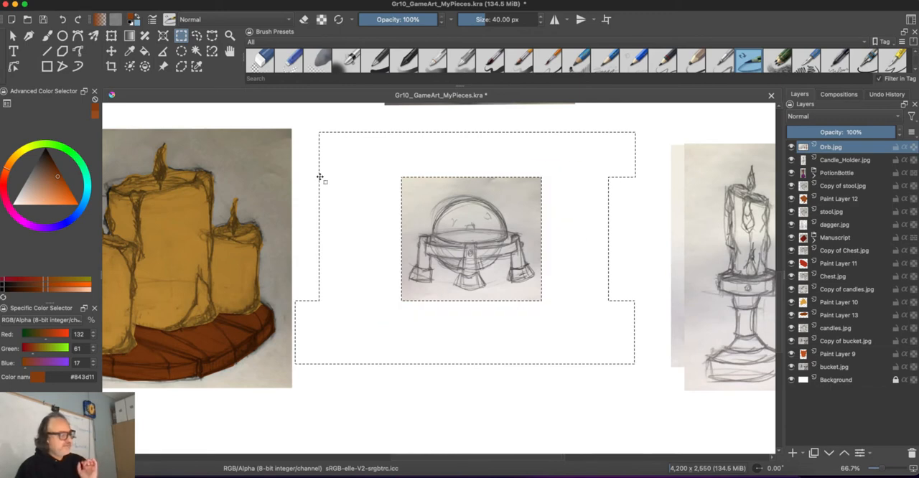
# - Clear the selection and enlarge the trimmed Orb sketch, centring it between the candles and the candle holder
pyautogui.hotkey('ctrl', 'shift', 'a')
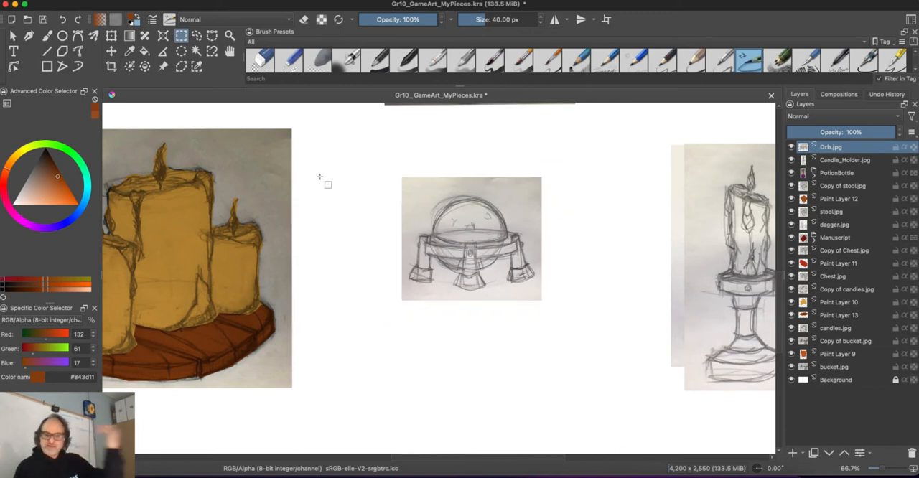
pyautogui.hotkey('ctrl', 't')
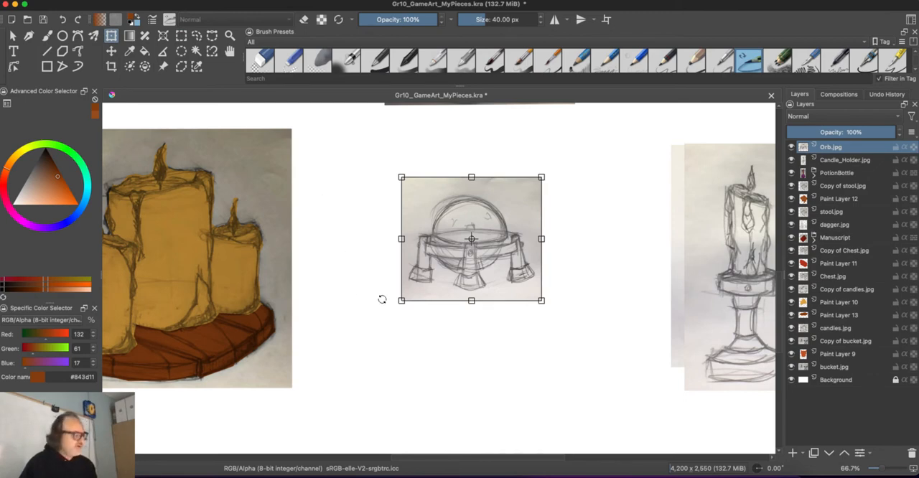
pyautogui.moveTo(400, 300); pyautogui.dragTo(291, 400)
pyautogui.moveTo(371, 351); pyautogui.dragTo(436, 314)
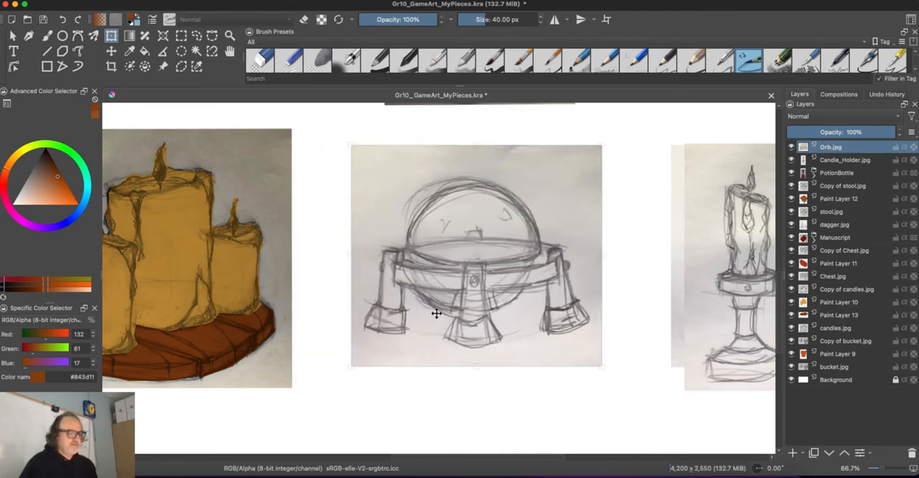
pyautogui.press('Return')
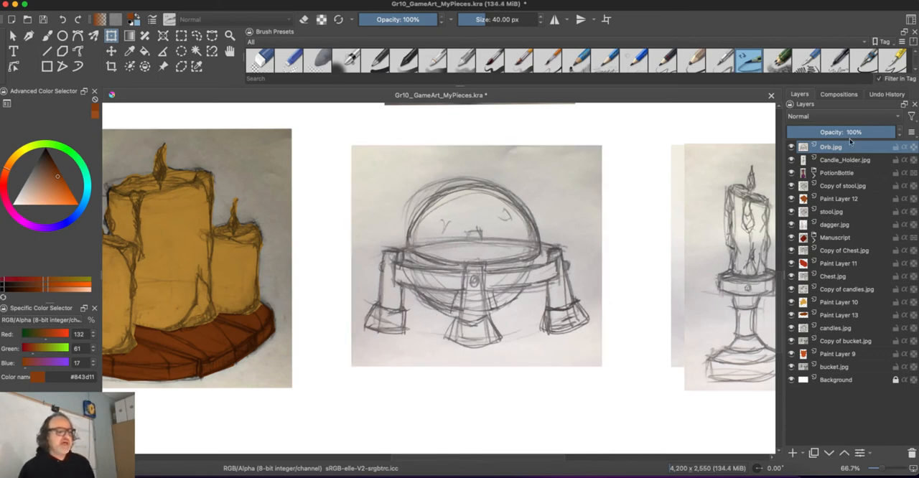
# - Add a paint layer above Candle_Holder.jpg and trace a selection around the outline of the candle and its holder
pyautogui.click(850, 161)
pyautogui.moveTo(728, 220); pyautogui.dragTo(564, 221)
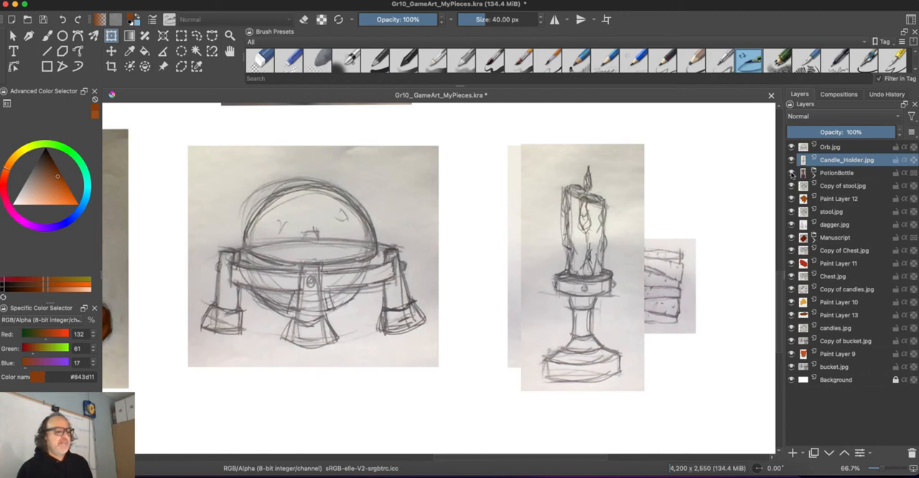
pyautogui.click(792, 453)
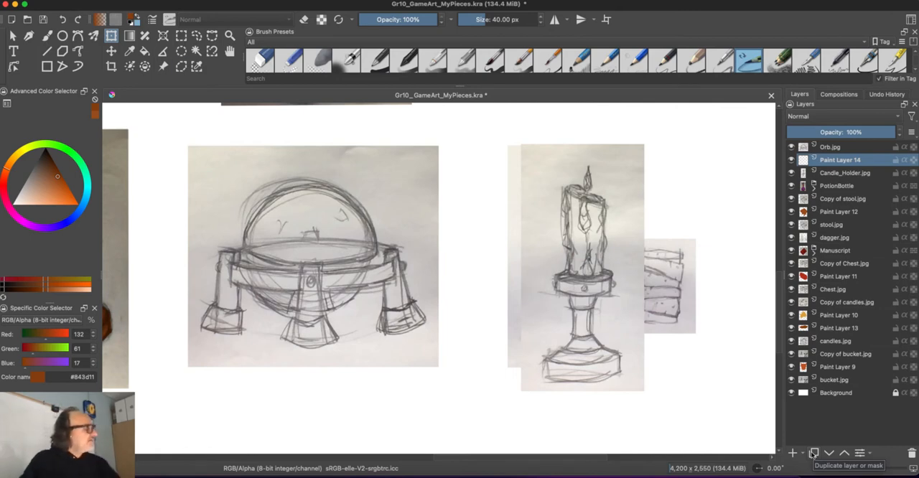
pyautogui.click(181, 66)
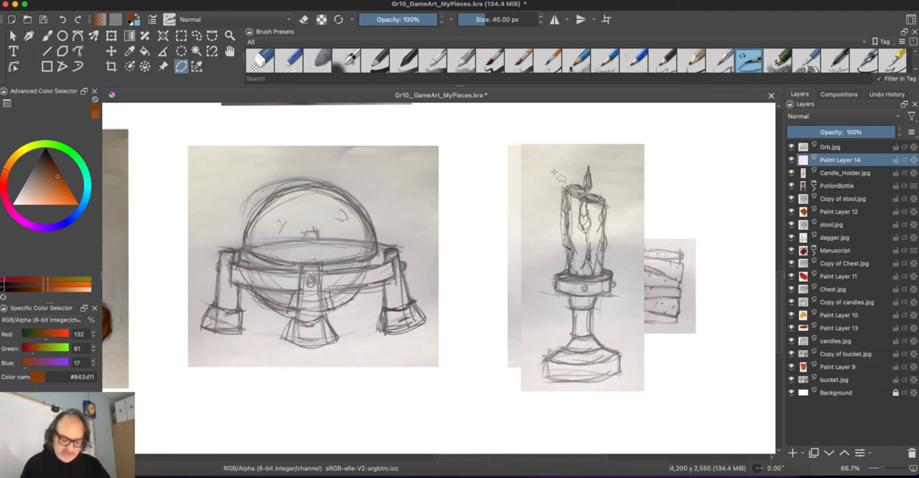
pyautogui.press('1')
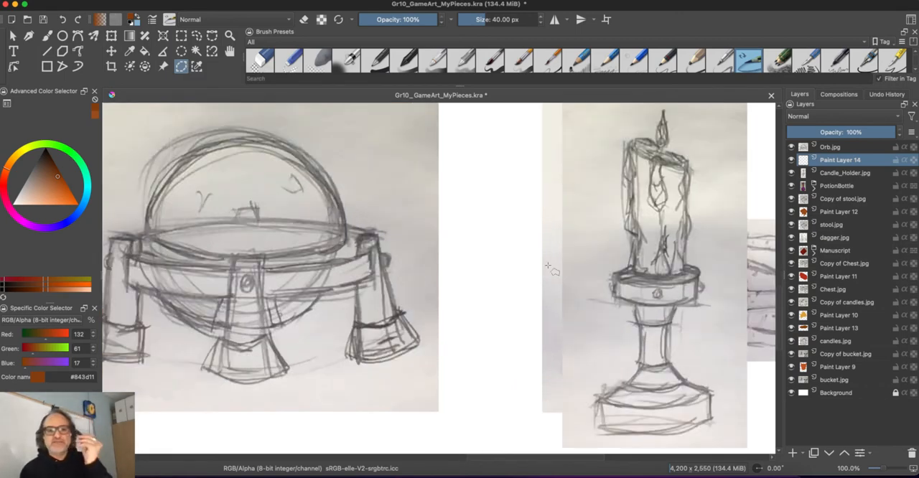
pyautogui.moveTo(511, 274); pyautogui.dragTo(478, 284)
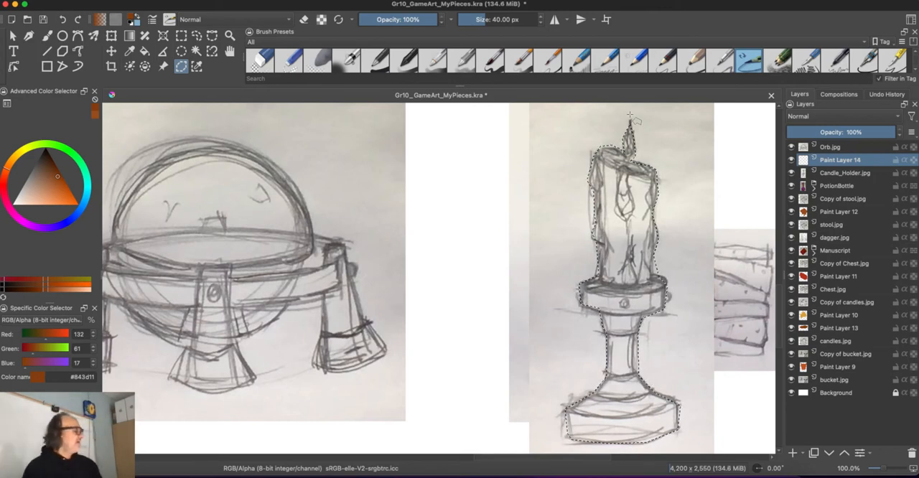
# - Fill the candle holder selection with golden orange #d9973e on Paint Layer 14 and clear the selection
pyautogui.moveTo(54, 175); pyautogui.dragTo(54, 184)
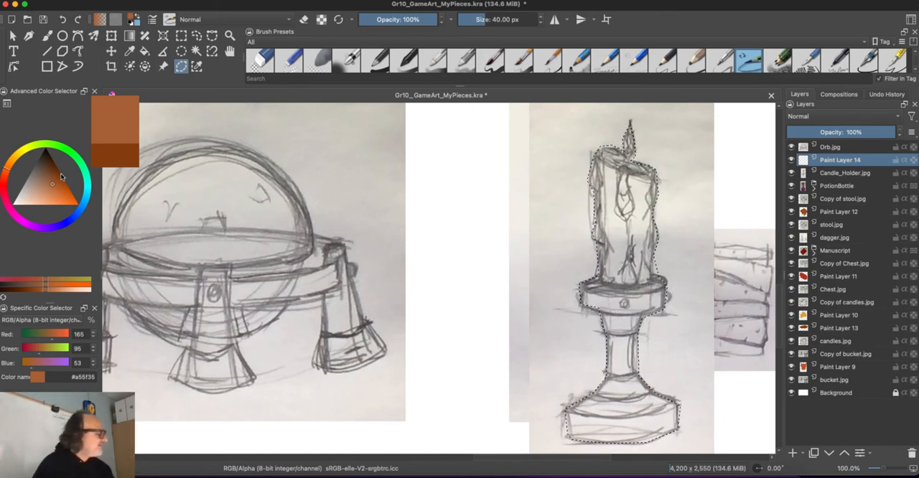
pyautogui.click(11, 160)
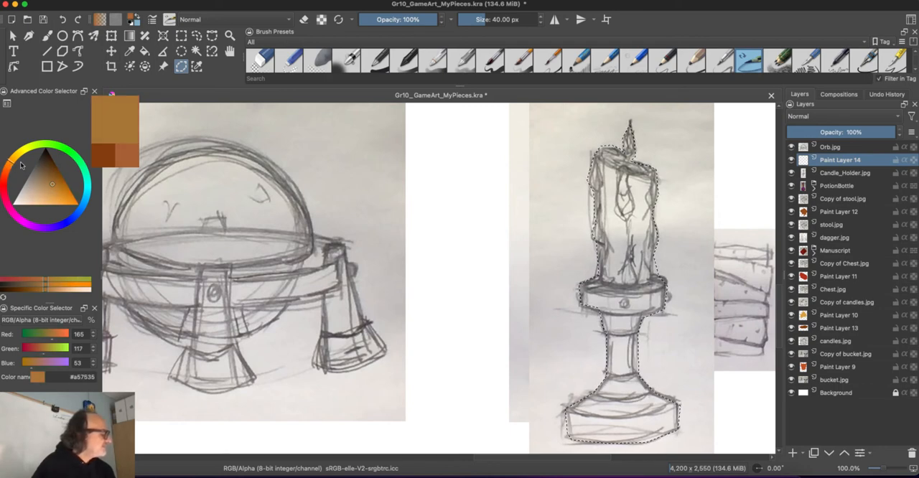
pyautogui.moveTo(60, 193); pyautogui.dragTo(57, 196)
pyautogui.click(145, 52)
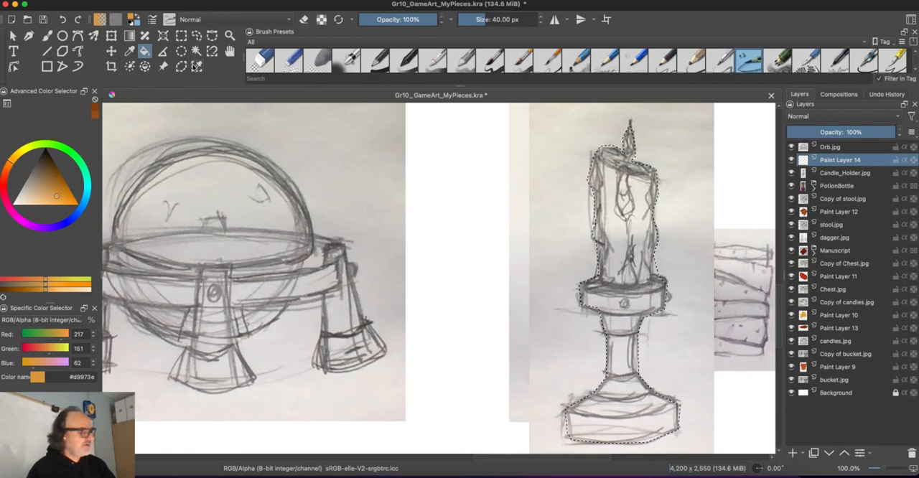
pyautogui.click(632, 260)
pyautogui.press('super+shift+a')
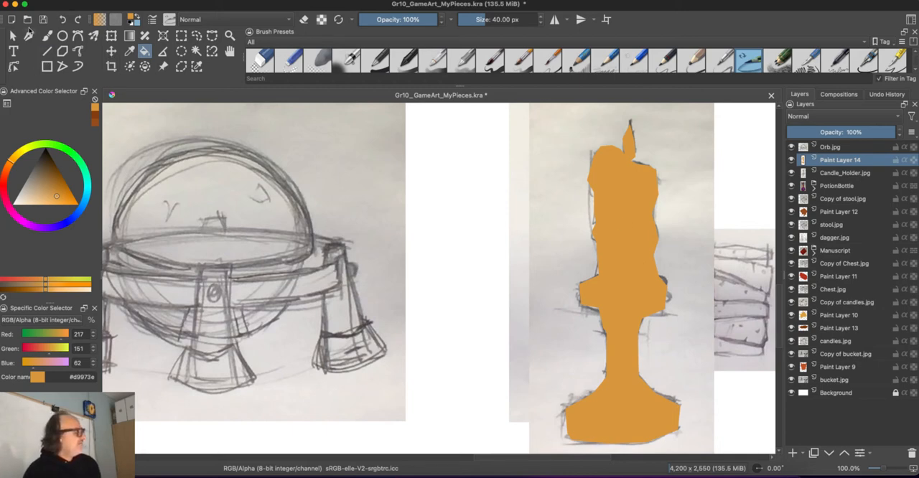
# - Duplicate the Candle_Holder.jpg layer and place the copy above Paint Layer 14 with its blending mode set to Multiply
pyautogui.click(12, 35)
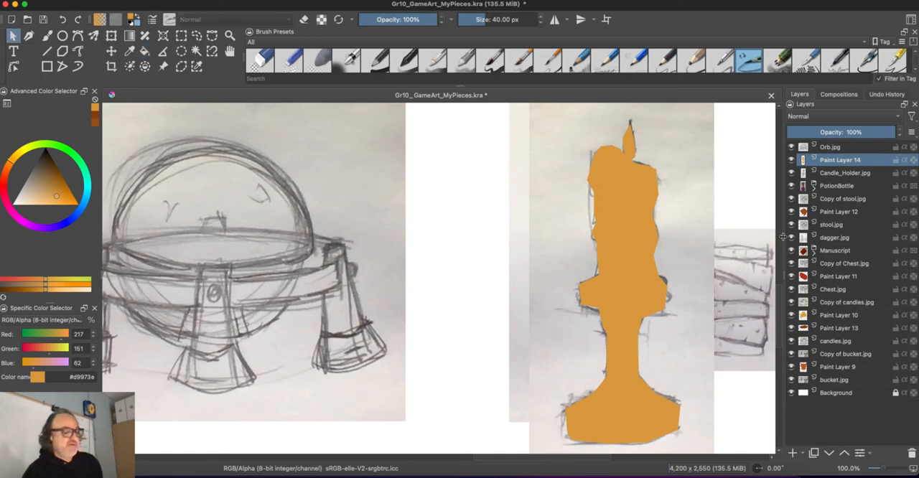
pyautogui.click(848, 174)
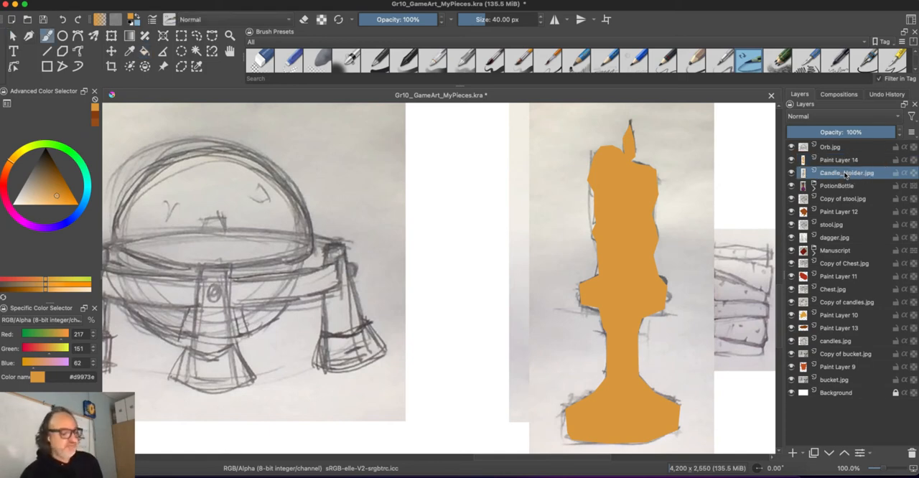
pyautogui.moveTo(847, 174)
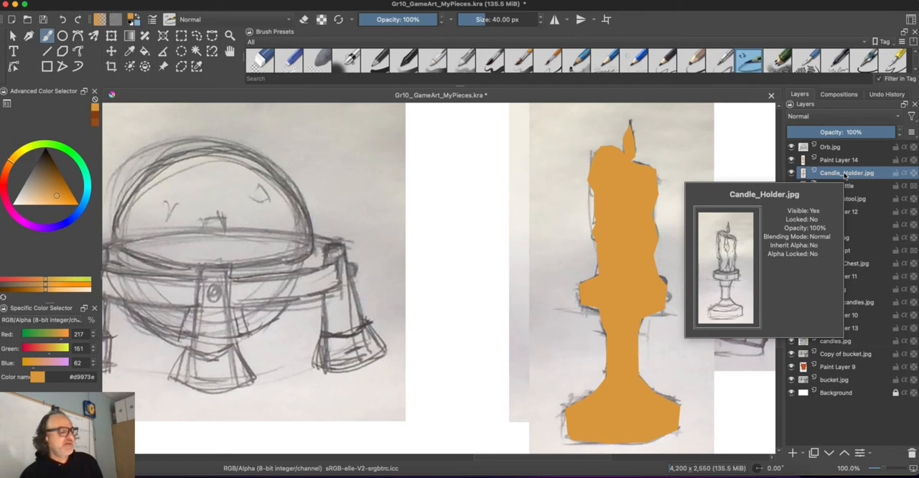
pyautogui.rightClick(847, 176)
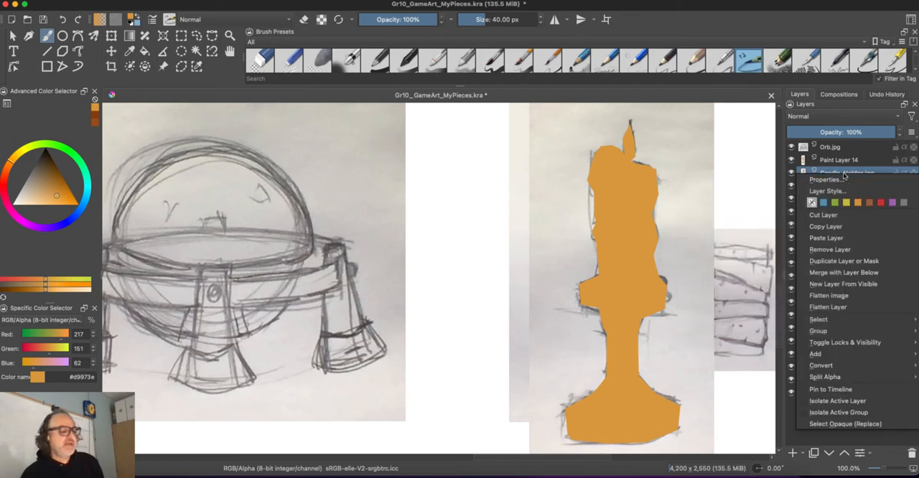
pyautogui.click(844, 261)
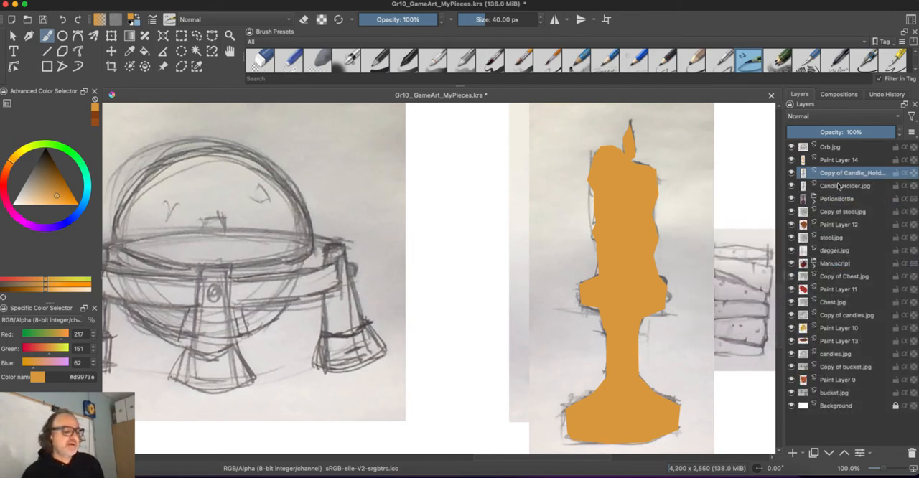
pyautogui.moveTo(843, 162); pyautogui.dragTo(840, 154)
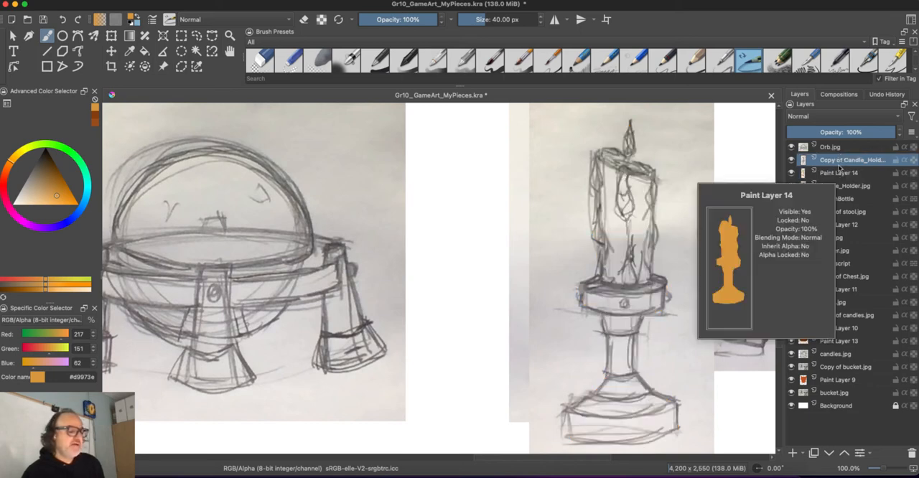
pyautogui.click(832, 117)
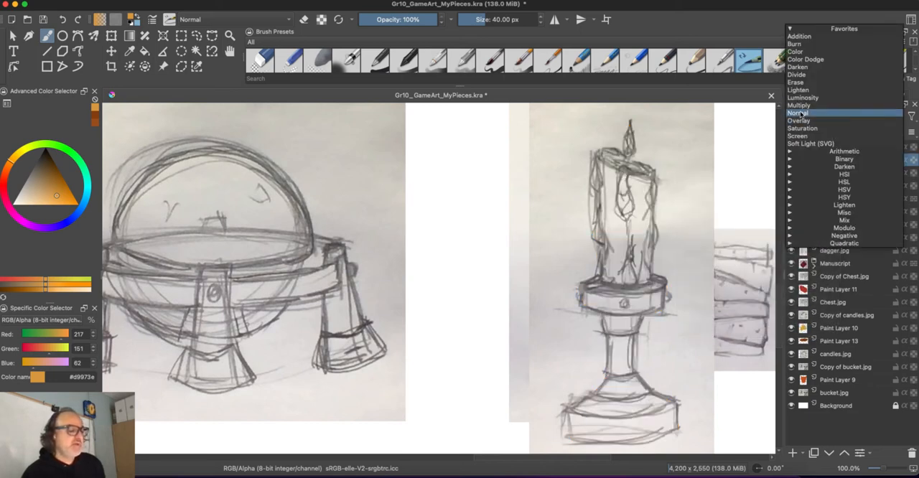
pyautogui.click(801, 105)
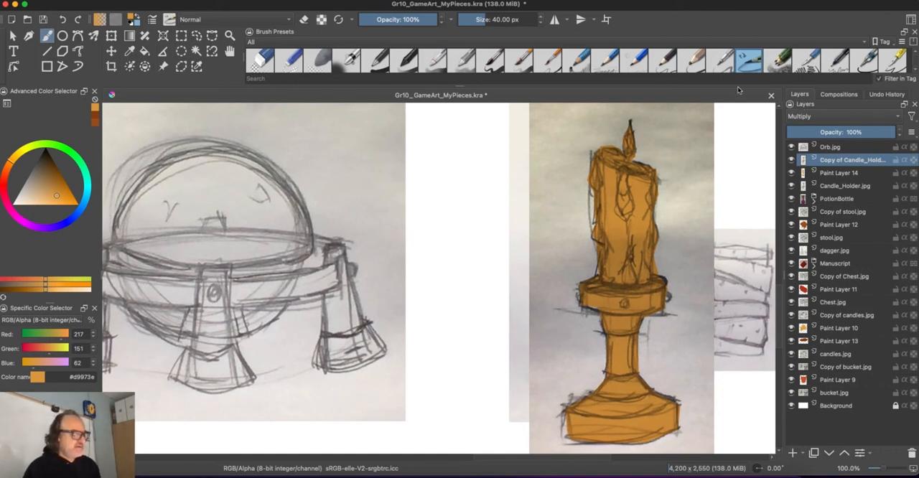
# - Add a new paint layer directly above Paint Layer 14 and set its blending mode to Multiply
pyautogui.scroll(-6, 536, 226)
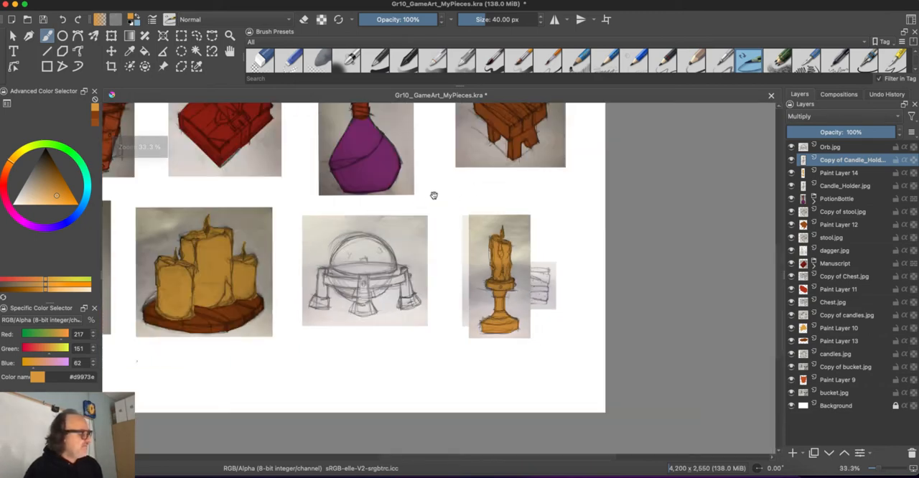
pyautogui.moveTo(434, 196)
pyautogui.mouseDown()
pyautogui.moveTo(534, 275)
pyautogui.moveTo(599, 258)
pyautogui.moveTo(585, 258)
pyautogui.mouseUp()
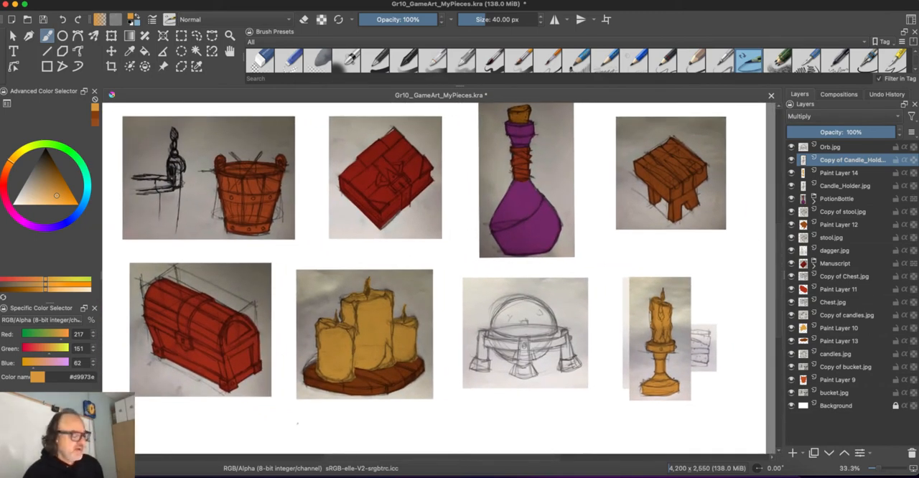
pyautogui.press('super+equal')
pyautogui.press('super+equal')
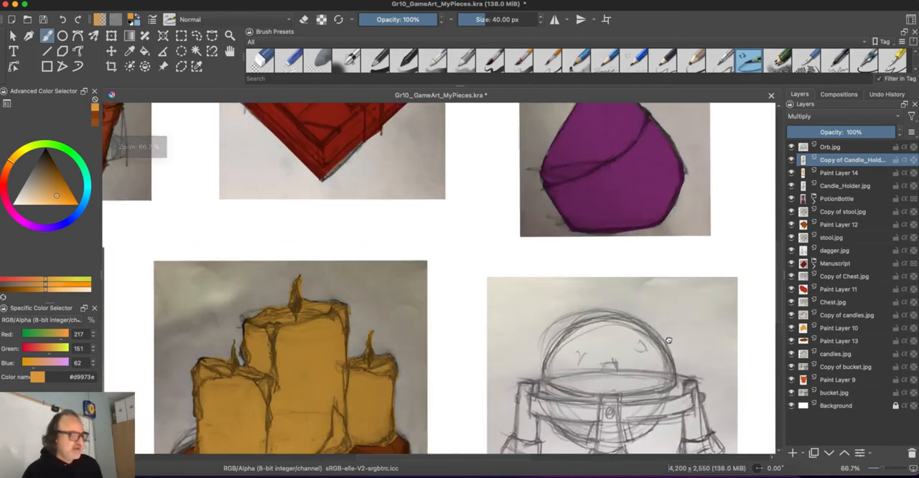
pyautogui.moveTo(669, 341); pyautogui.dragTo(415, 254)
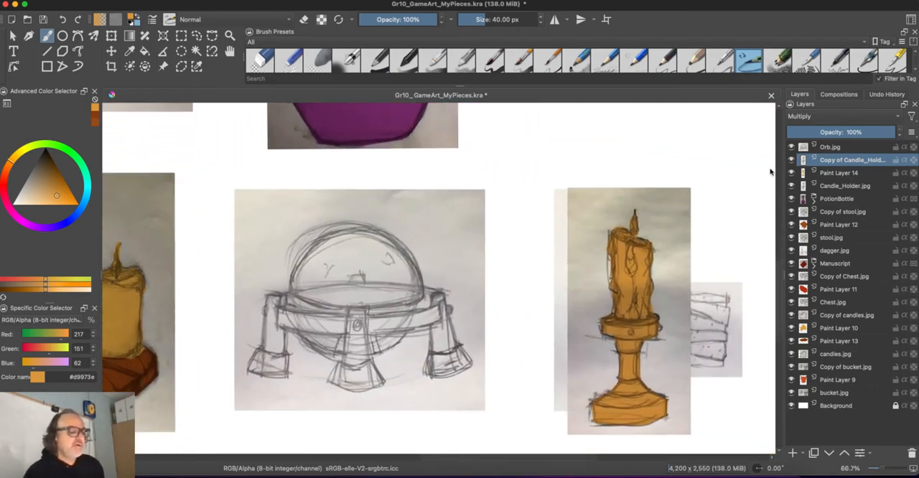
pyautogui.click(836, 175)
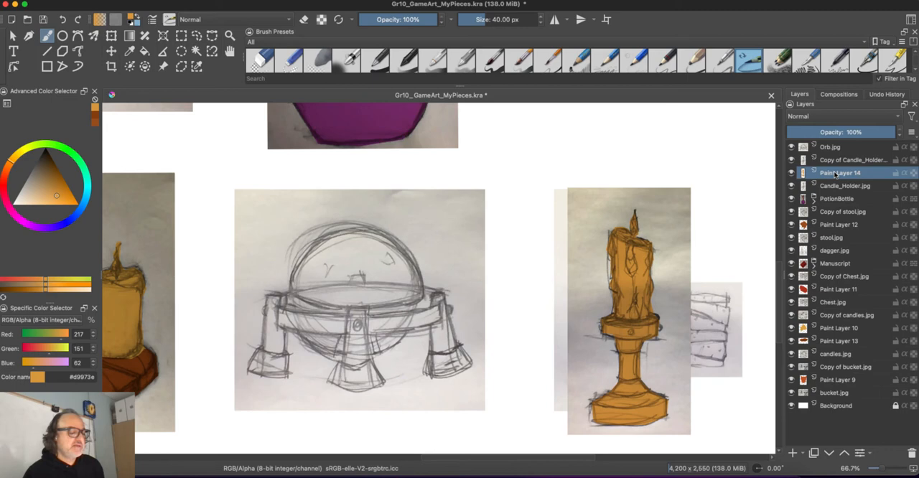
pyautogui.click(795, 454)
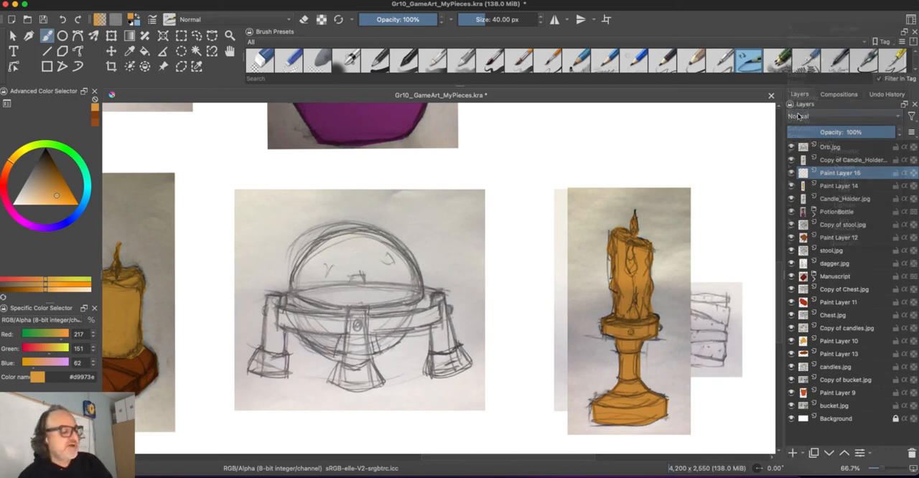
pyautogui.click(798, 117)
pyautogui.click(799, 105)
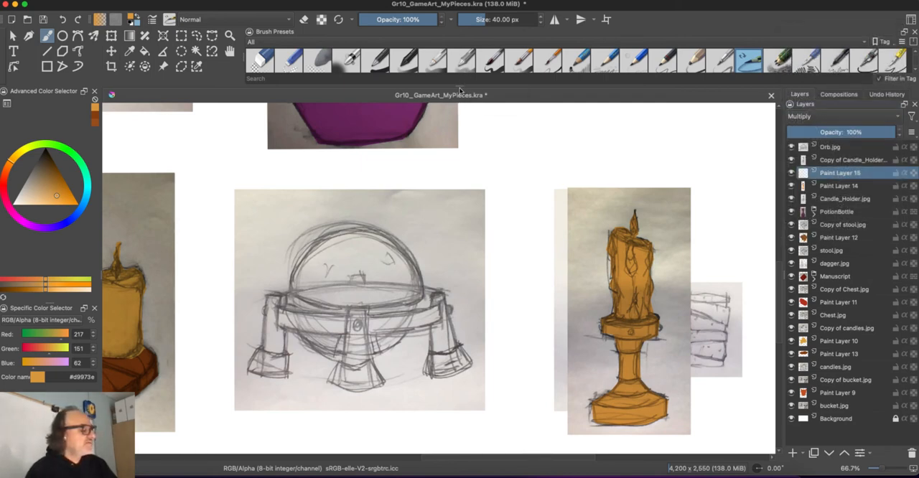
# - Set the brush opacity to 46% and the brush size to 68 px
pyautogui.moveTo(460, 85)
pyautogui.mouseDown()
pyautogui.moveTo(463, 117)
pyautogui.moveTo(484, 118)
pyautogui.moveTo(456, 83)
pyautogui.mouseUp()
pyautogui.click(398, 20)
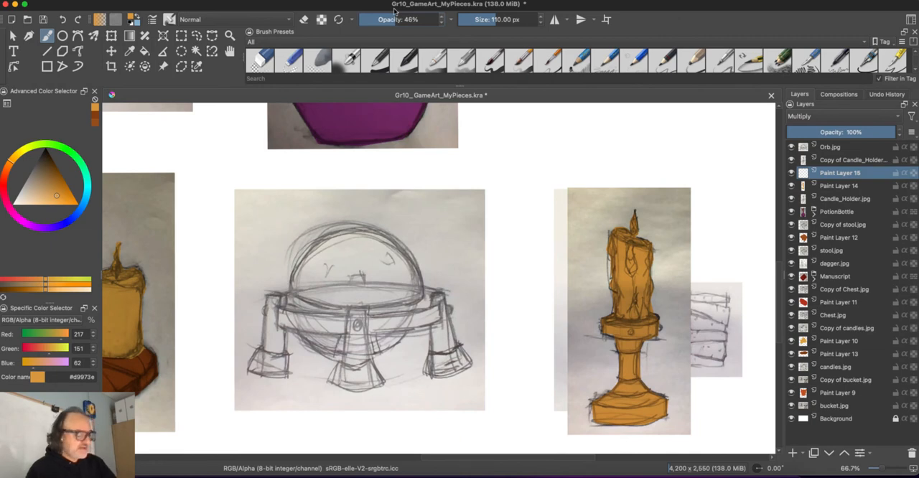
pyautogui.press('[')
pyautogui.press('[')
pyautogui.press('[')
pyautogui.press('[')
pyautogui.press('[')
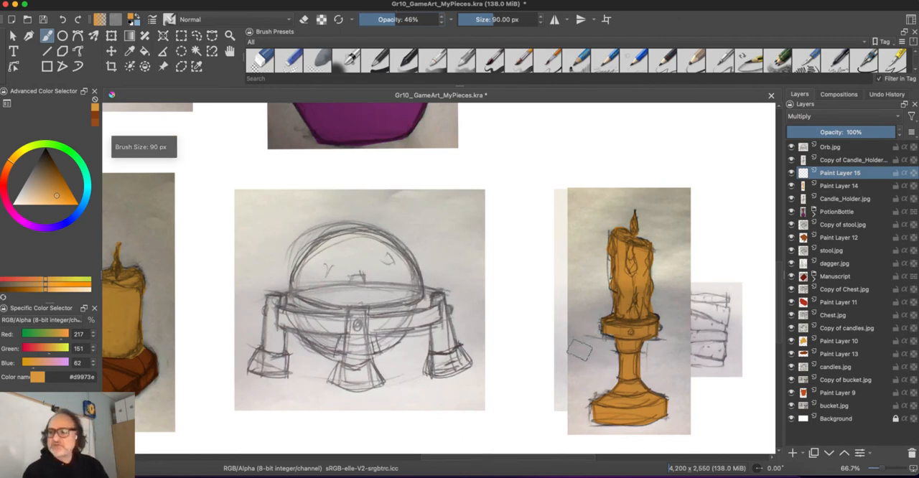
pyautogui.press('[')
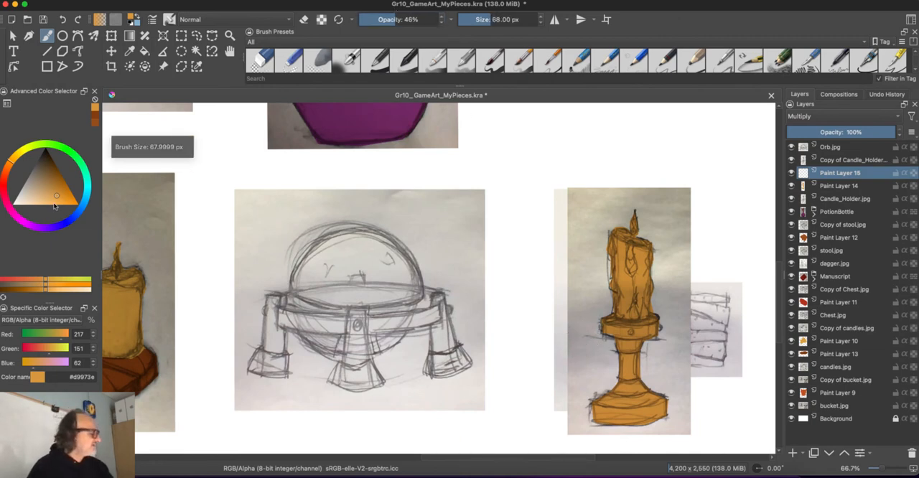
# - Shade the candle, the stem and the base of the holder with light orange #dca65f on the new Multiply layer
pyautogui.moveTo(53, 202); pyautogui.dragTo(48, 196)
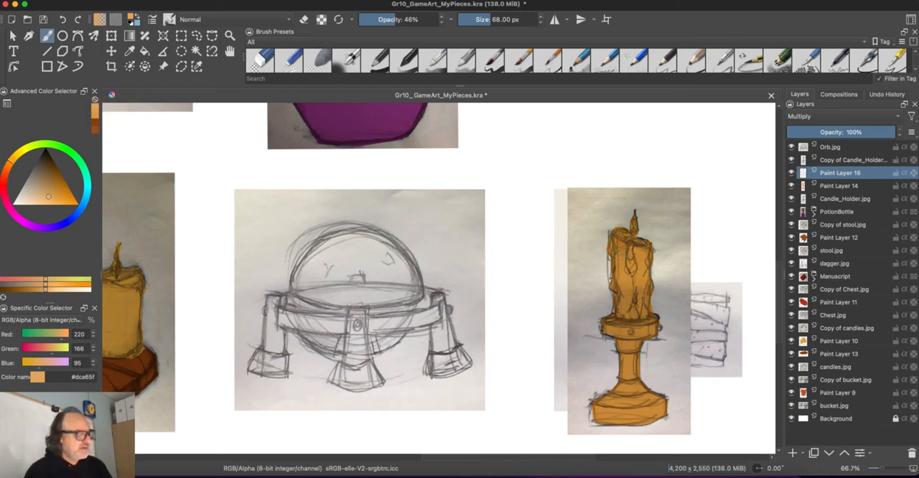
pyautogui.moveTo(645, 252)
pyautogui.mouseDown()
pyautogui.moveTo(635, 304)
pyautogui.moveTo(596, 328)
pyautogui.moveTo(638, 357)
pyautogui.moveTo(639, 368)
pyautogui.mouseUp()
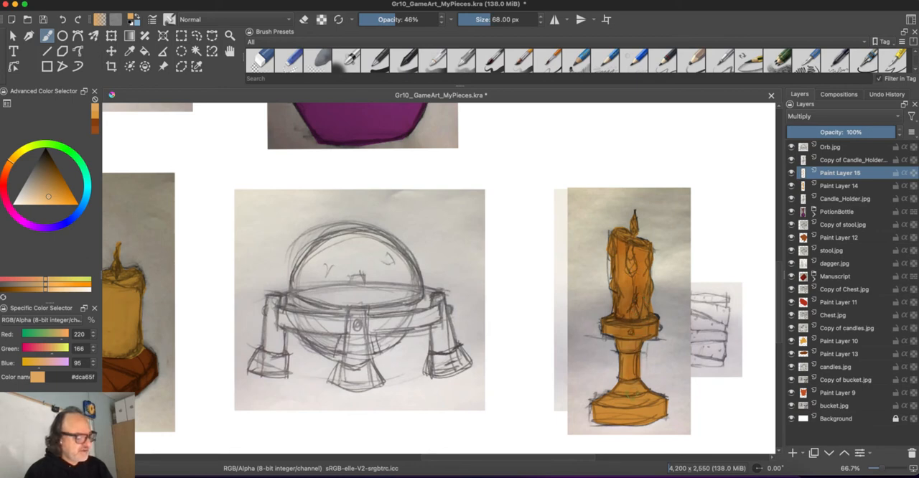
pyautogui.moveTo(652, 408)
pyautogui.mouseDown()
pyautogui.moveTo(611, 404)
pyautogui.moveTo(595, 410)
pyautogui.moveTo(602, 420)
pyautogui.mouseUp()
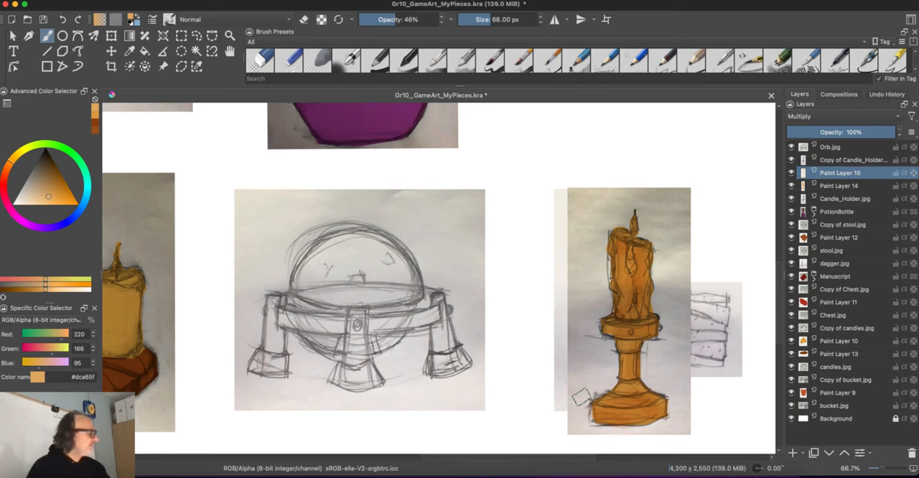
# - Brush pale peach #f5d5a9 over the candle holder's stem and base on the Multiply layer
pyautogui.click(33, 203)
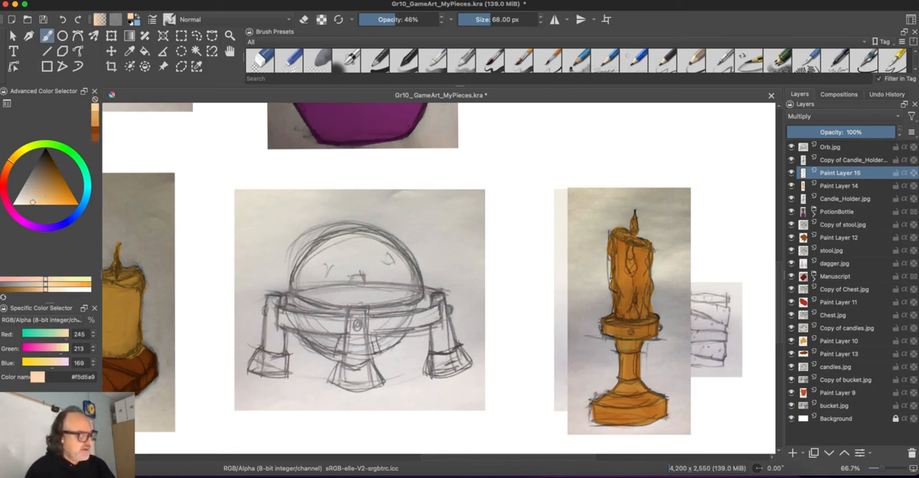
pyautogui.moveTo(629, 363); pyautogui.dragTo(631, 397)
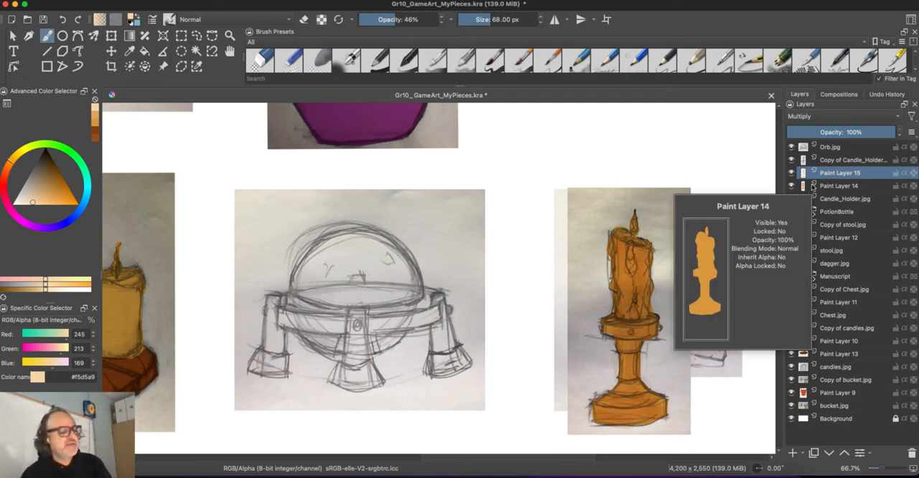
# - Add a new paint layer above Paint Layer 15 and set its blending mode to Overlay
pyautogui.click(794, 454)
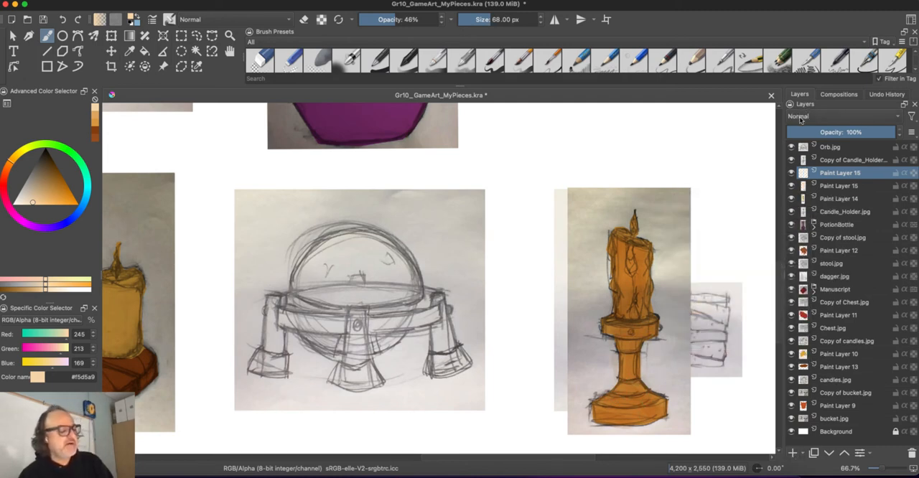
pyautogui.click(801, 117)
pyautogui.click(799, 121)
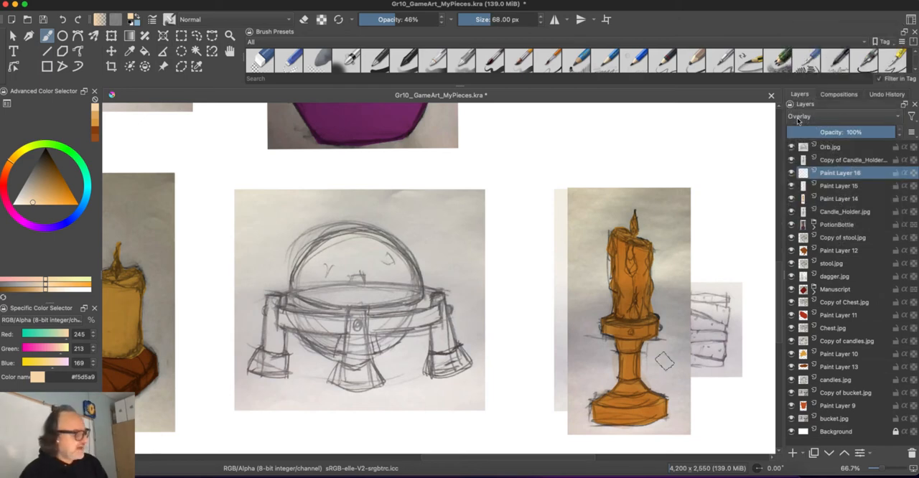
# - Shade the holder's collar, stem and base with brown #8b4216 on the Overlay layer, reducing the brush size to 51 px
pyautogui.click(7, 175)
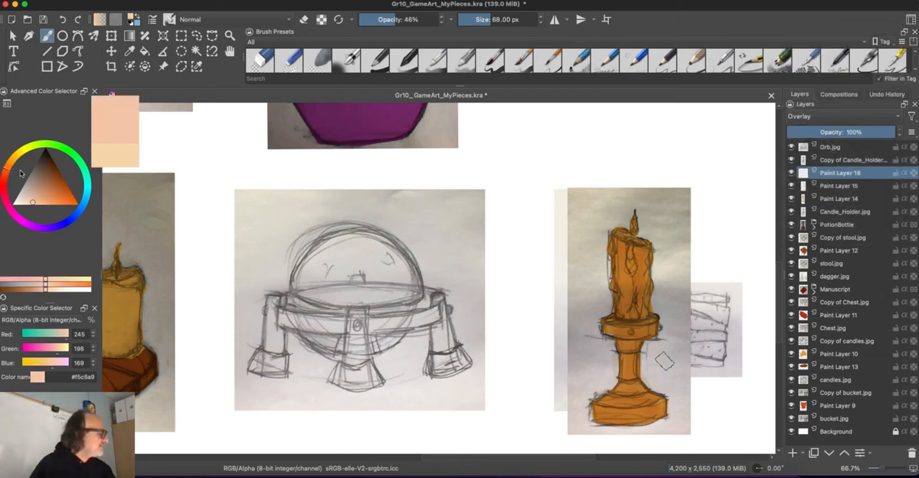
pyautogui.click(56, 178)
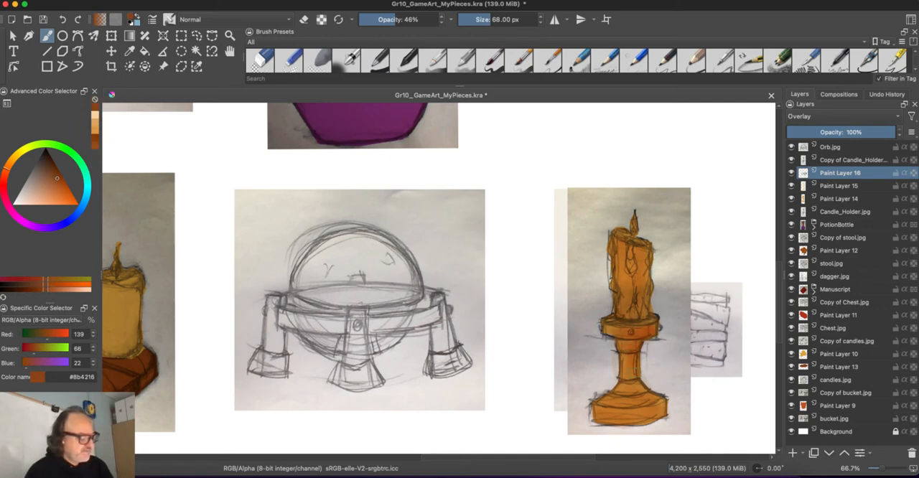
pyautogui.moveTo(635, 369)
pyautogui.mouseDown()
pyautogui.moveTo(626, 388)
pyautogui.moveTo(651, 408)
pyautogui.moveTo(627, 419)
pyautogui.mouseUp()
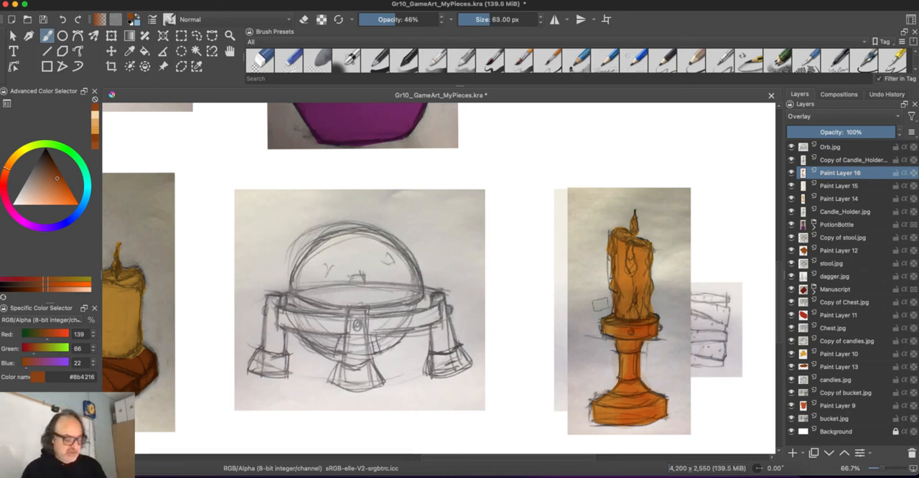
pyautogui.press('[')
pyautogui.press('super+plus')
pyautogui.press('super+plus')
pyautogui.press('space')
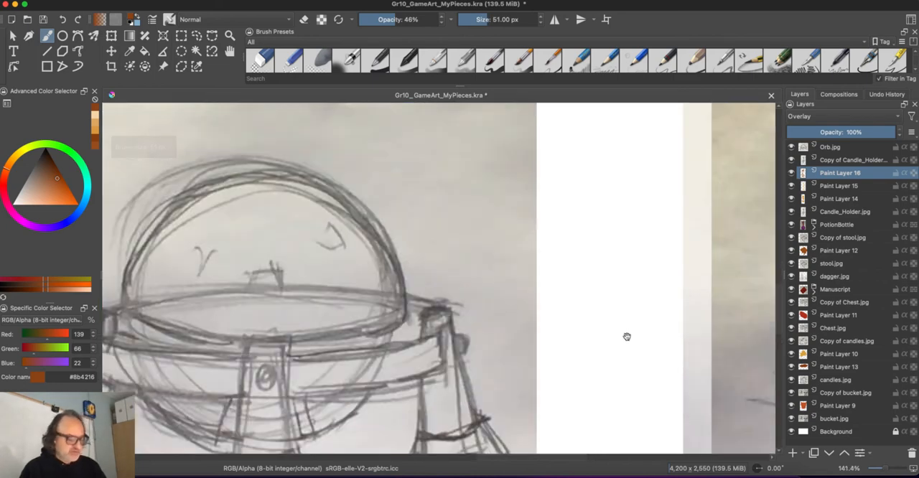
pyautogui.moveTo(627, 337); pyautogui.dragTo(359, 212)
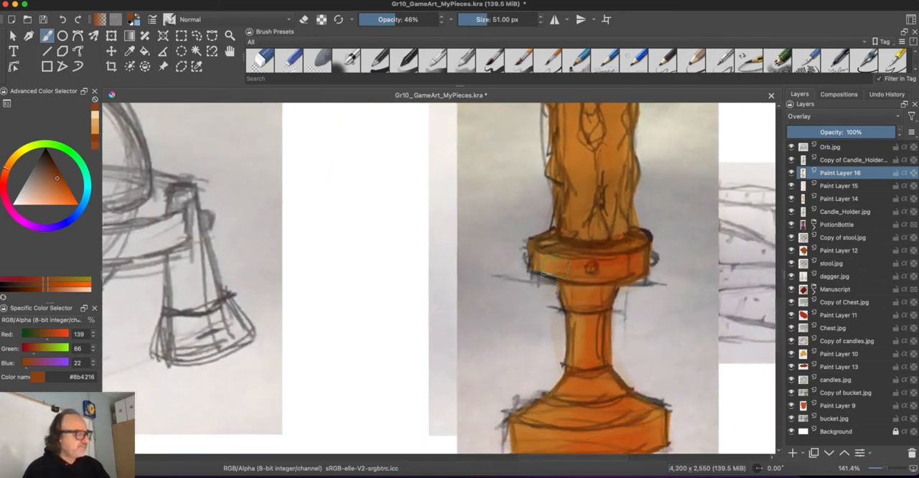
# - Brush muted peach #d1a78d over the candle and the holder on the Overlay layer
pyautogui.press('super+minus')
pyautogui.press('super+minus')
pyautogui.moveTo(35, 200); pyautogui.dragTo(34, 194)
pyautogui.moveTo(489, 260)
pyautogui.mouseDown()
pyautogui.moveTo(505, 275)
pyautogui.moveTo(504, 322)
pyautogui.moveTo(479, 362)
pyautogui.mouseUp()
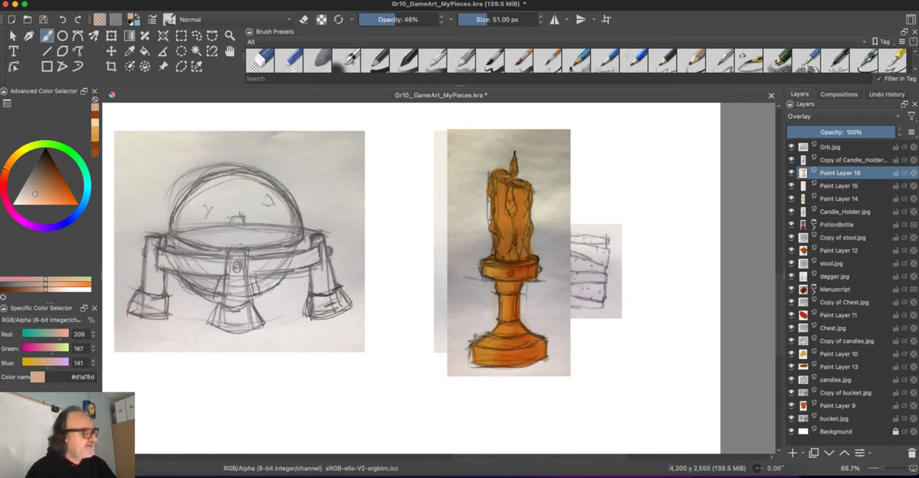
pyautogui.moveTo(506, 204); pyautogui.dragTo(505, 255)
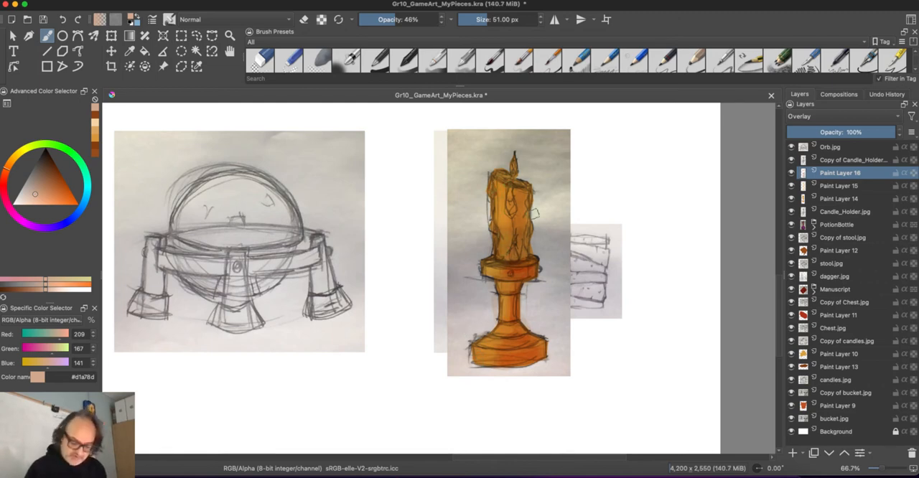
# - Tint the lit left side of the candle and holder with ochre yellow #b59f3a
pyautogui.press('+')
pyautogui.press('+')
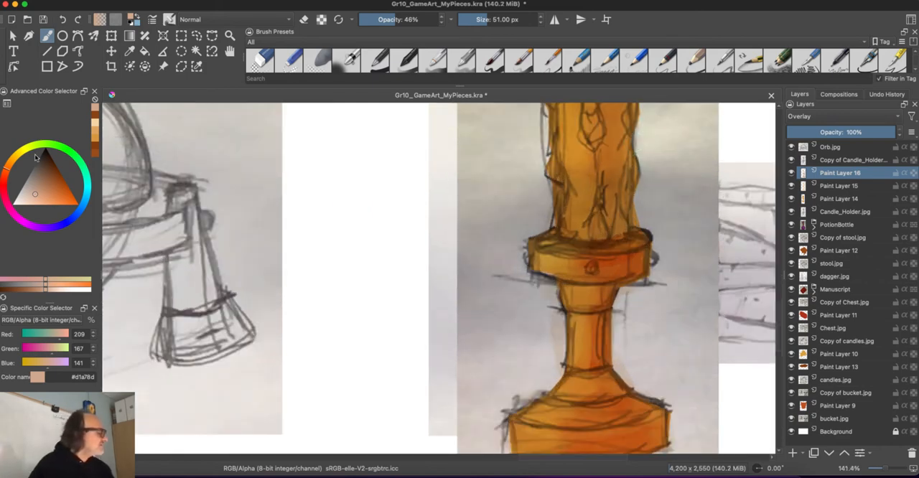
pyautogui.moveTo(36, 158); pyautogui.dragTo(25, 163)
pyautogui.click(53, 188)
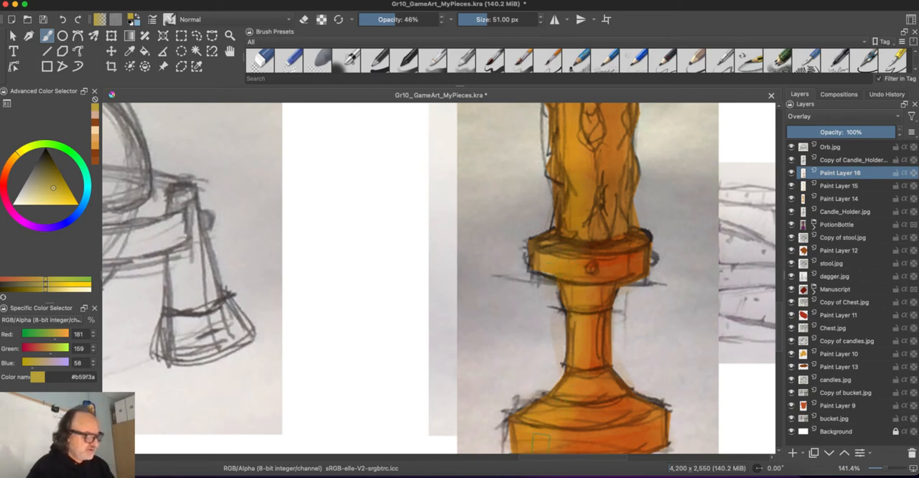
pyautogui.scroll(-5, 456, 309)
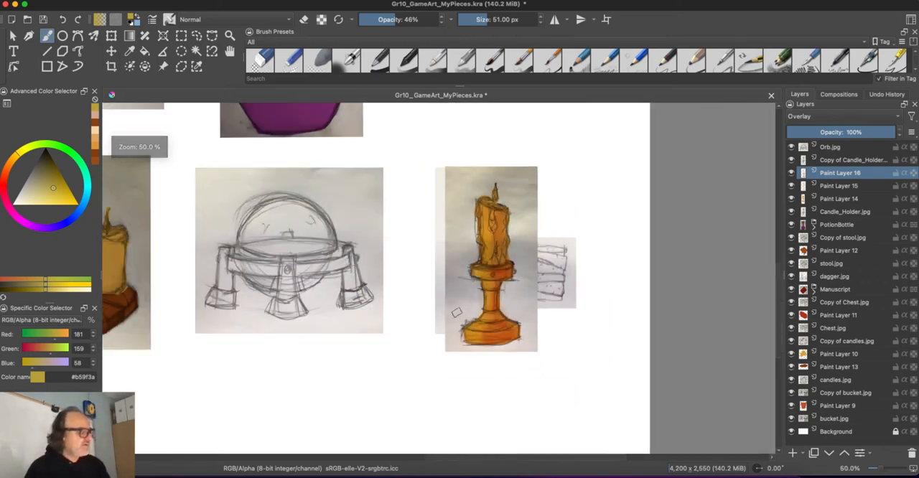
pyautogui.scroll(1, 443, 282)
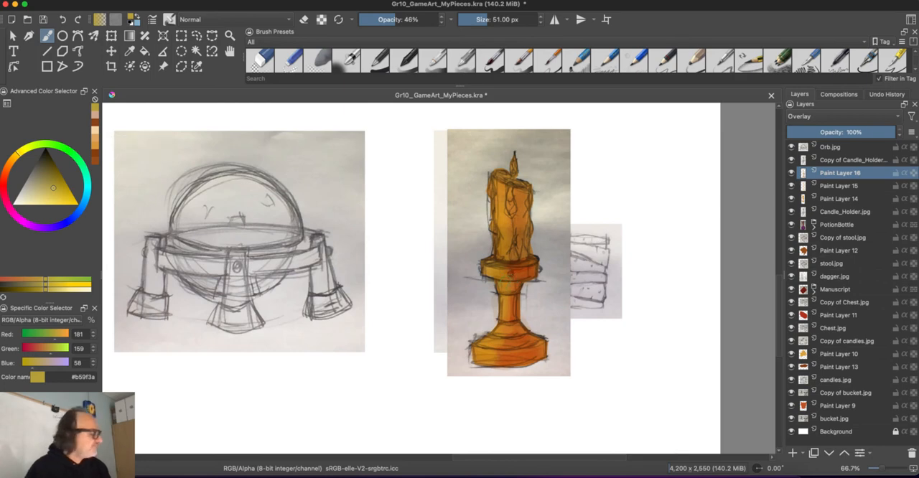
# - Deepen the shadows on the right side of the collar, stem and base with dark red-brown #501500
pyautogui.click(7, 177)
pyautogui.click(52, 169)
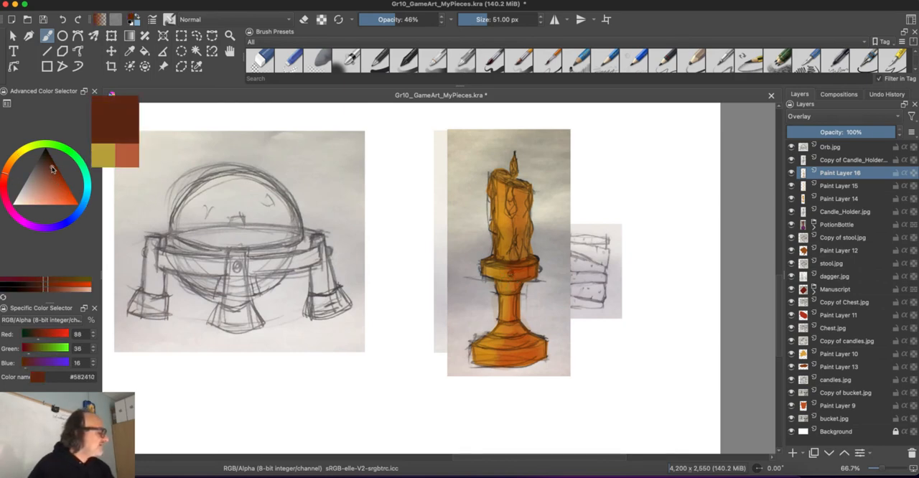
pyautogui.moveTo(51, 170); pyautogui.dragTo(55, 166)
pyautogui.moveTo(536, 351)
pyautogui.mouseDown()
pyautogui.moveTo(500, 359)
pyautogui.moveTo(515, 323)
pyautogui.moveTo(510, 273)
pyautogui.moveTo(516, 281)
pyautogui.moveTo(536, 268)
pyautogui.moveTo(494, 264)
pyautogui.mouseUp()
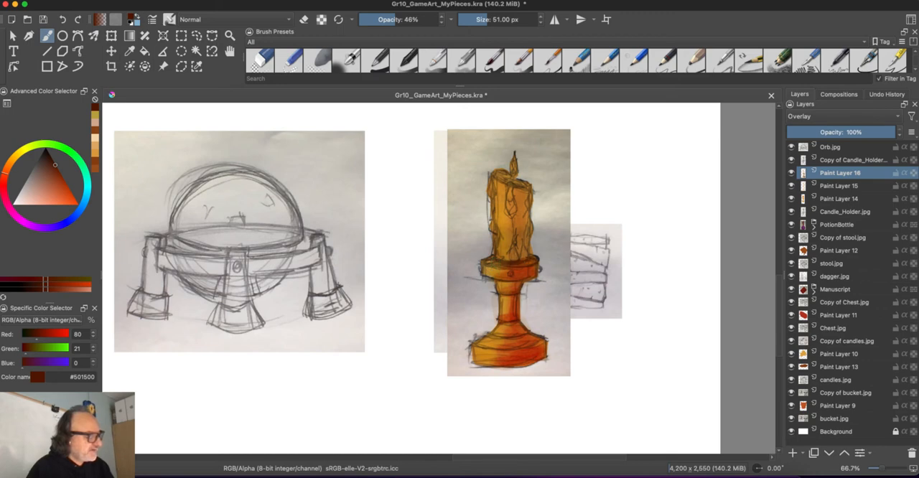
pyautogui.moveTo(530, 359); pyautogui.dragTo(495, 360)
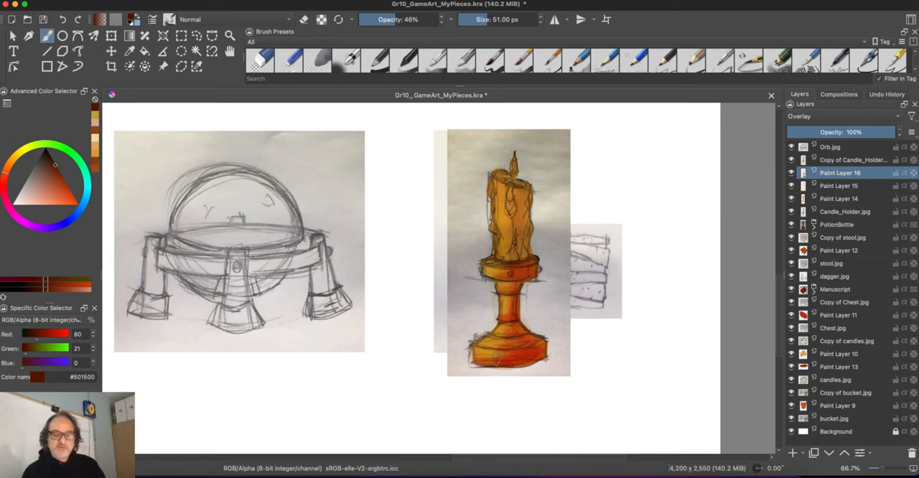
# - Sample the candle's orange, darken it to #895117 and shade the wax drip on the candle's front with a 38 px brush
pyautogui.press('p')
pyautogui.click(519, 217)
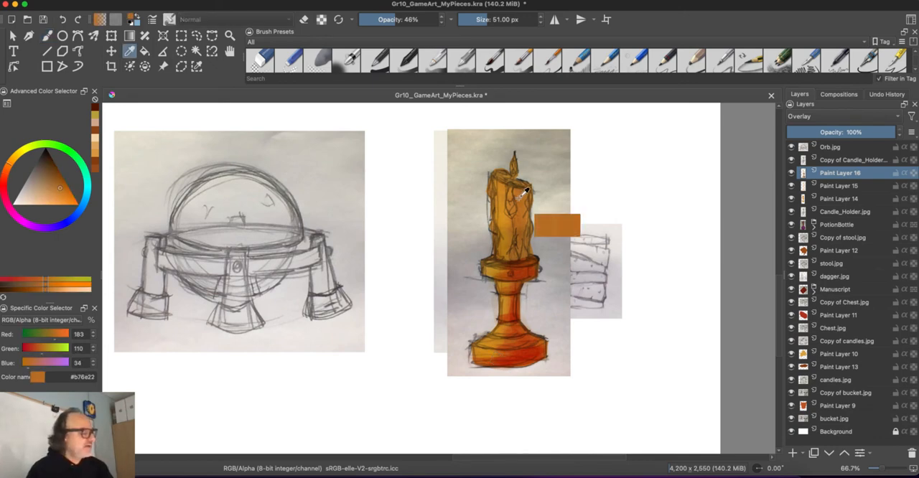
pyautogui.scroll(4, 530, 211)
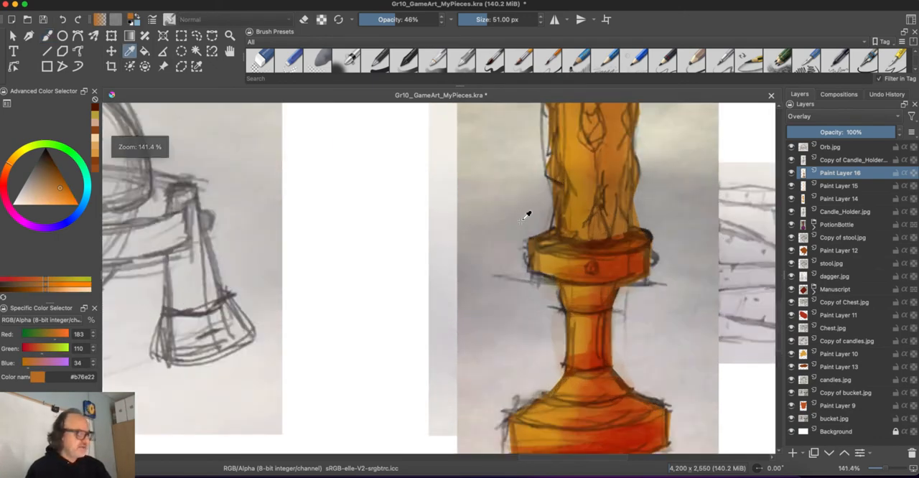
pyautogui.press('b')
pyautogui.moveTo(500, 198); pyautogui.dragTo(450, 340)
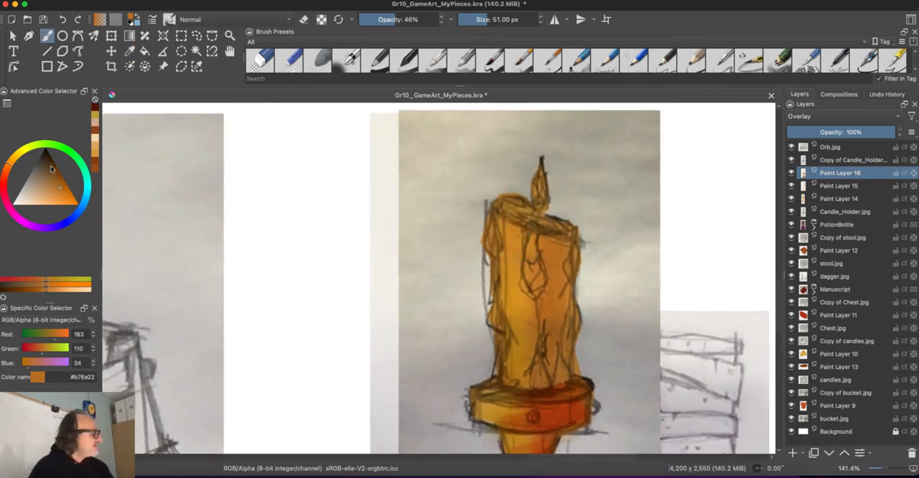
pyautogui.keyDown('ctrl'); pyautogui.click(528, 248); pyautogui.keyUp('ctrl')
pyautogui.press('[')
pyautogui.press('[')
pyautogui.press('[')
pyautogui.press('[')
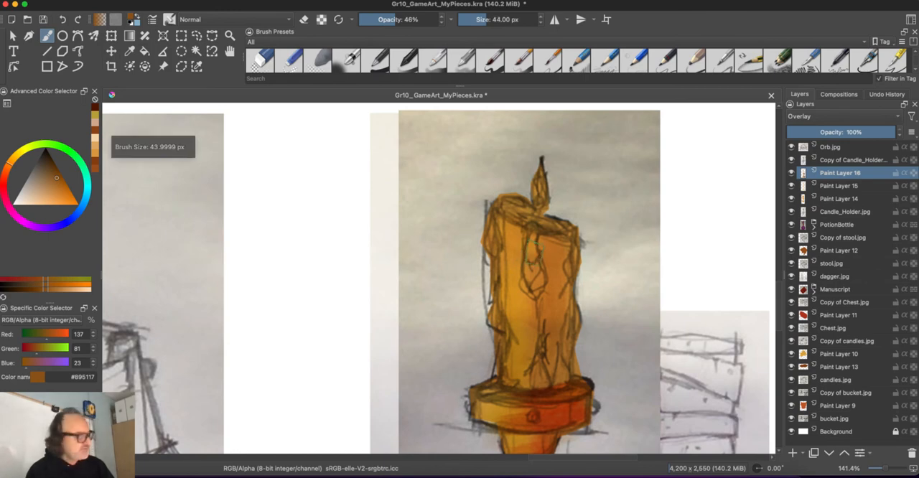
pyautogui.moveTo(532, 239); pyautogui.dragTo(534, 290)
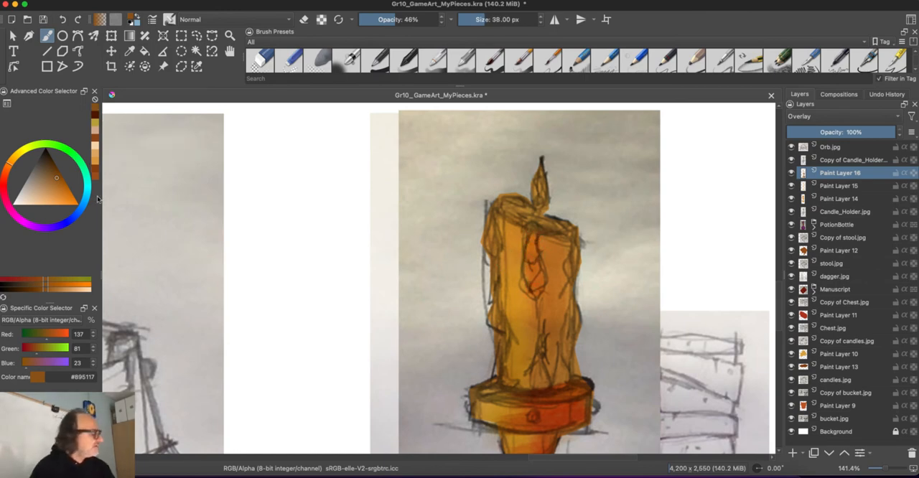
# - Soften the front wax drip with light orange #e6a15a, and tint the candle with orange-brown #ba6d1d
pyautogui.click(51, 198)
pyautogui.moveTo(537, 242); pyautogui.dragTo(535, 291)
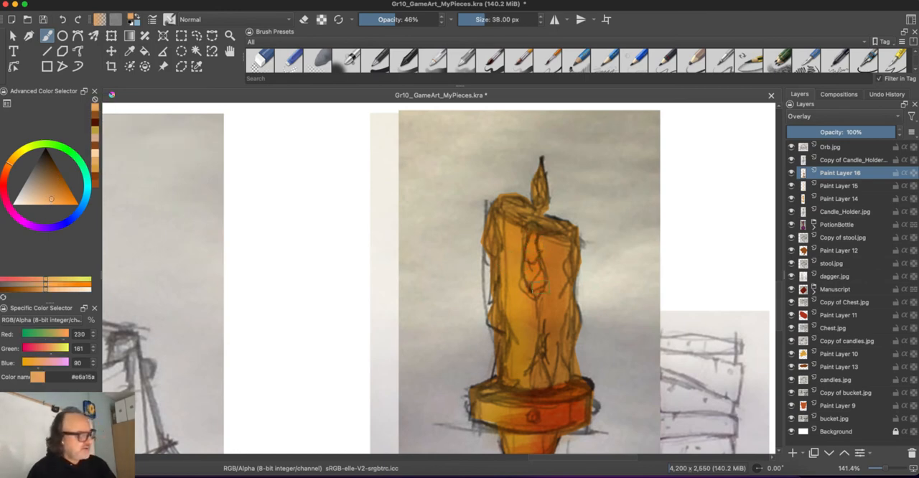
pyautogui.click(61, 189)
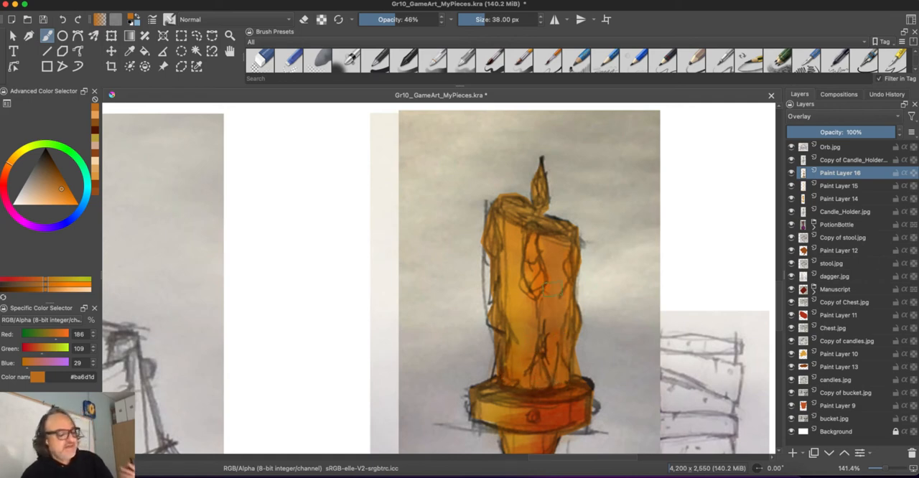
# - Change the blending mode of Paint Layer 15 from Multiply to Normal
pyautogui.click(831, 185)
pyautogui.click(805, 117)
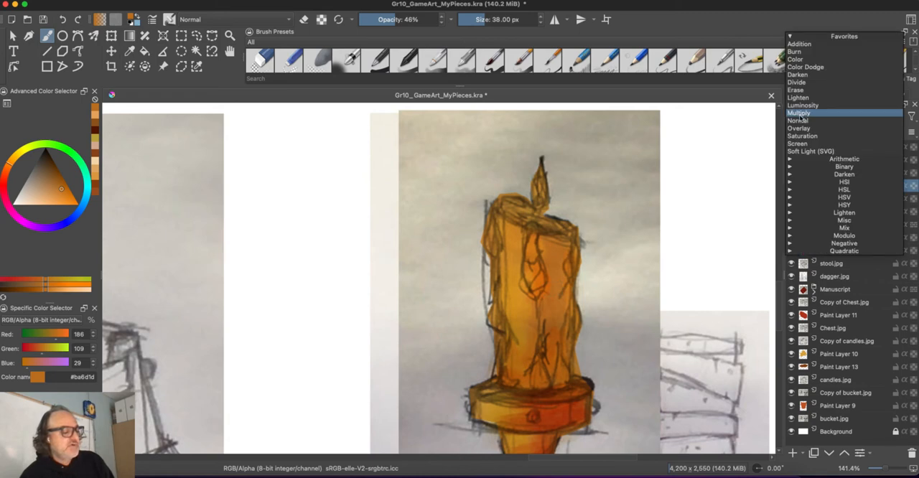
pyautogui.click(796, 128)
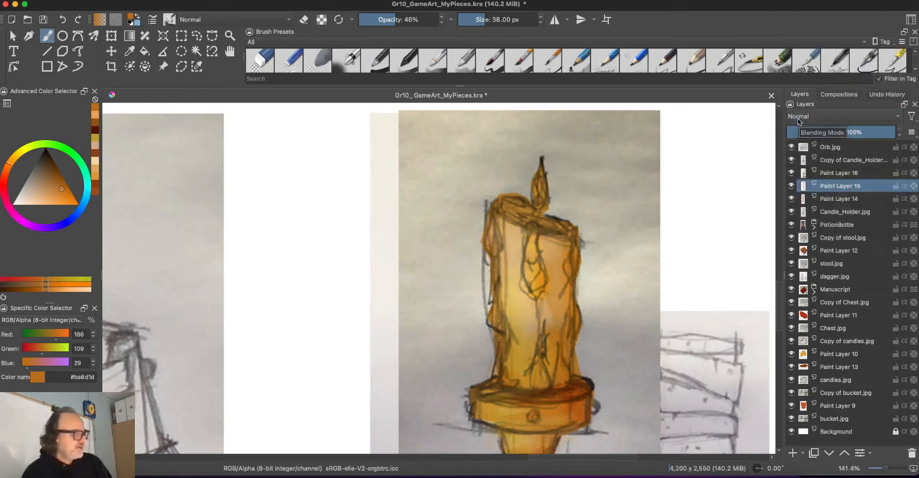
# - Paint orange-brown #ba6d1d shading along the right side of the candle and its holder on Paint Layer 15
pyautogui.scroll(-5, 431, 295)
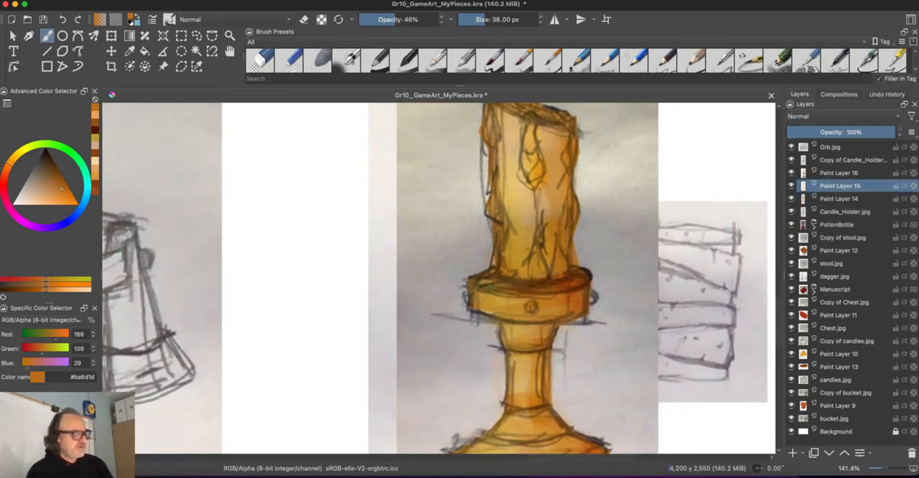
pyautogui.scroll(3, 459, 319)
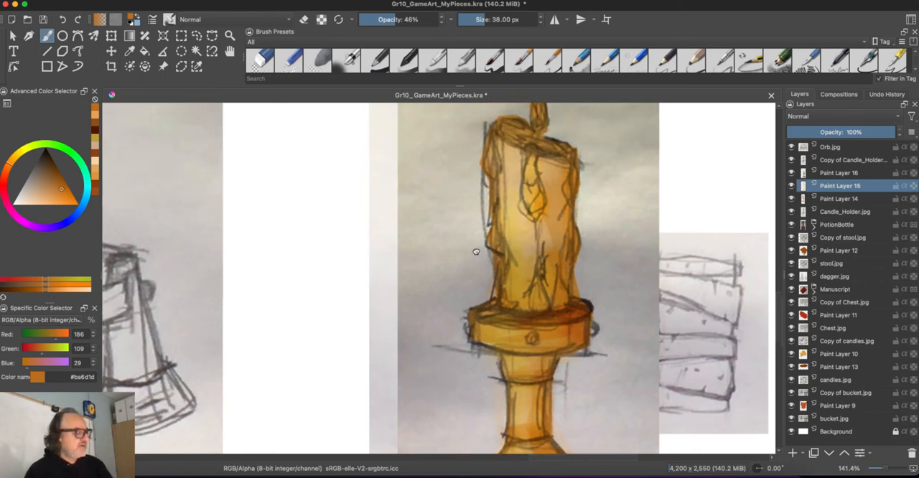
pyautogui.moveTo(576, 190)
pyautogui.mouseDown()
pyautogui.moveTo(572, 225)
pyautogui.moveTo(587, 270)
pyautogui.moveTo(561, 251)
pyautogui.moveTo(556, 293)
pyautogui.moveTo(575, 297)
pyautogui.moveTo(568, 330)
pyautogui.moveTo(583, 313)
pyautogui.moveTo(592, 340)
pyautogui.moveTo(531, 342)
pyautogui.moveTo(558, 347)
pyautogui.moveTo(515, 331)
pyautogui.moveTo(597, 365)
pyautogui.moveTo(555, 375)
pyautogui.mouseUp()
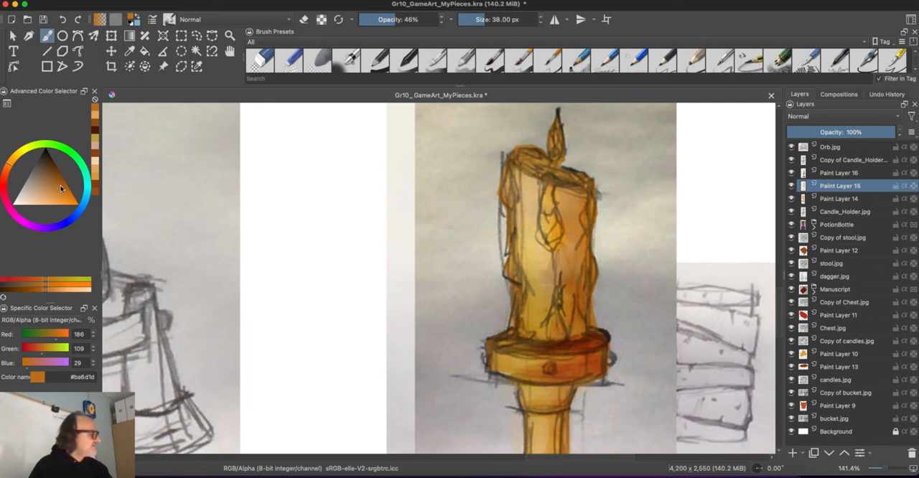
# - Shade the candle's wax drips, edges and lower body with duller brown #9c672f on Paint Layer 15
pyautogui.moveTo(61, 189); pyautogui.dragTo(52, 182)
pyautogui.moveTo(549, 196)
pyautogui.mouseDown()
pyautogui.moveTo(557, 236)
pyautogui.moveTo(513, 280)
pyautogui.moveTo(509, 234)
pyautogui.mouseUp()
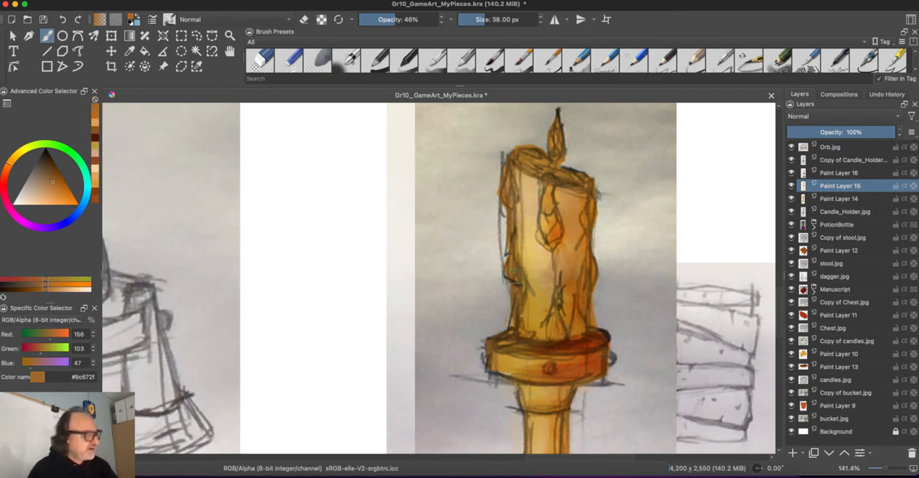
pyautogui.moveTo(516, 318)
pyautogui.mouseDown()
pyautogui.moveTo(530, 332)
pyautogui.moveTo(546, 322)
pyautogui.moveTo(537, 288)
pyautogui.mouseUp()
pyautogui.moveTo(578, 330)
pyautogui.mouseDown()
pyautogui.moveTo(570, 213)
pyautogui.moveTo(584, 193)
pyautogui.moveTo(526, 200)
pyautogui.mouseUp()
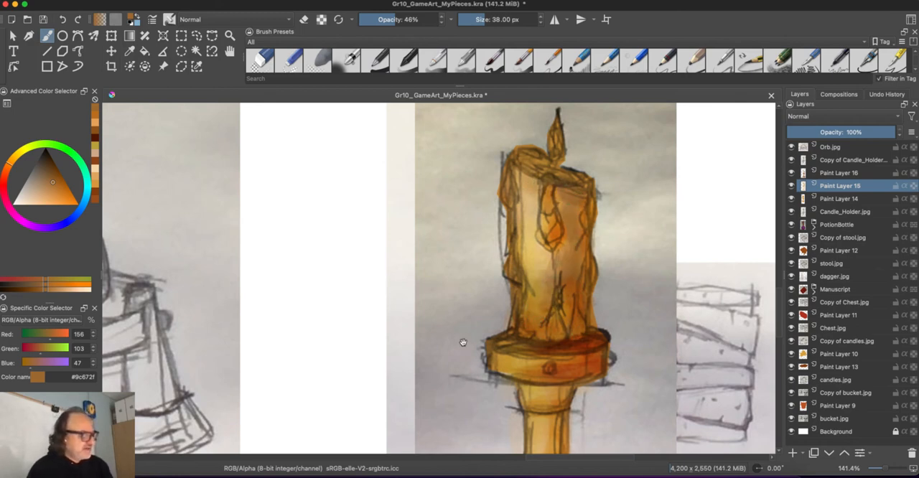
# - Add light orange #e6a561 to the candle's upper part on Paint Layer 16 and set the brush opacity to 47%
pyautogui.click(50, 201)
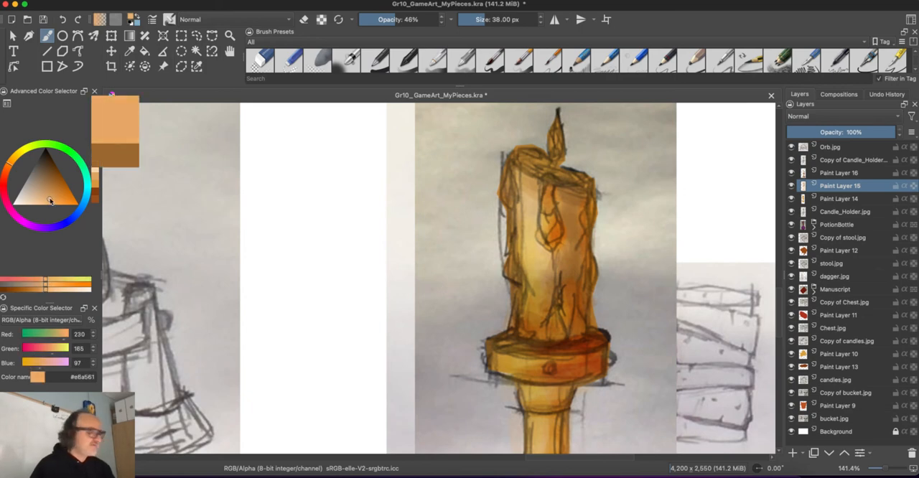
pyautogui.click(837, 173)
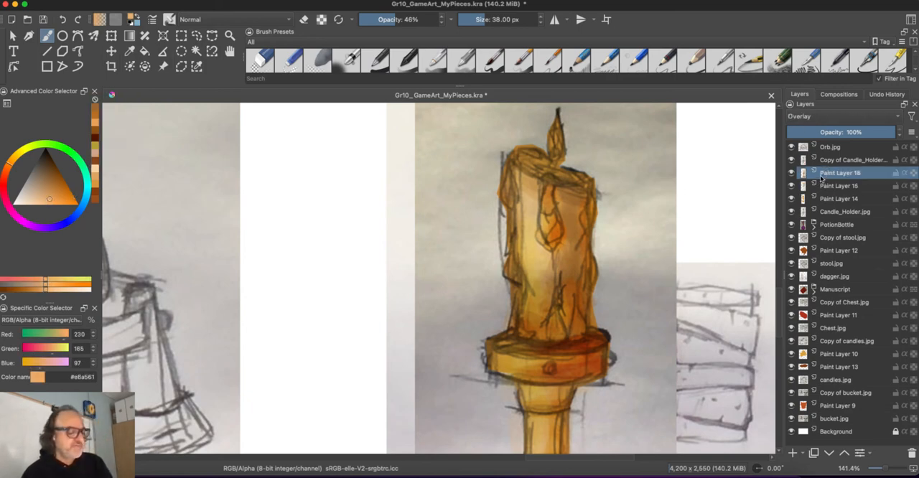
pyautogui.moveTo(527, 188)
pyautogui.mouseDown()
pyautogui.moveTo(530, 250)
pyautogui.moveTo(529, 188)
pyautogui.mouseUp()
pyautogui.click(397, 20)
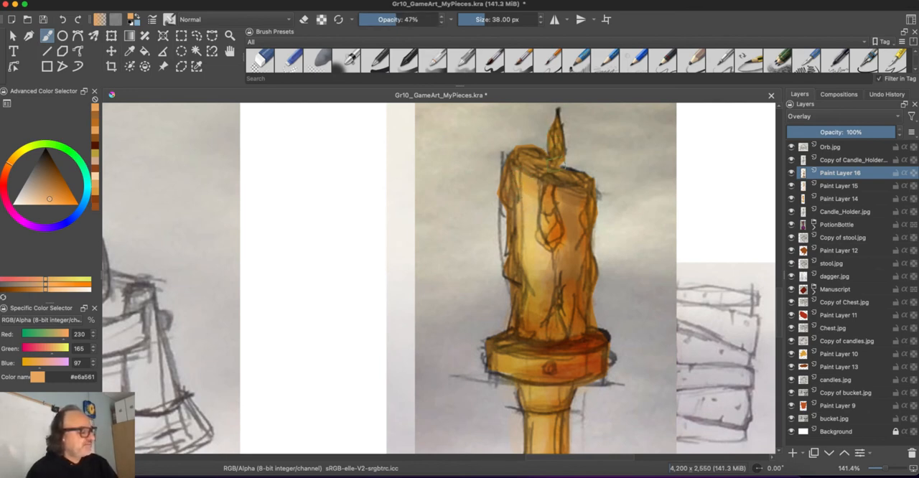
# - Brush more light orange #e6a561 onto the candle and its edges on Paint Layer 16 with the 38 px brush
pyautogui.moveTo(563, 188)
pyautogui.mouseDown()
pyautogui.moveTo(576, 247)
pyautogui.moveTo(558, 298)
pyautogui.moveTo(579, 298)
pyautogui.moveTo(588, 285)
pyautogui.moveTo(516, 318)
pyautogui.moveTo(590, 347)
pyautogui.moveTo(519, 347)
pyautogui.moveTo(536, 366)
pyautogui.moveTo(495, 354)
pyautogui.mouseUp()
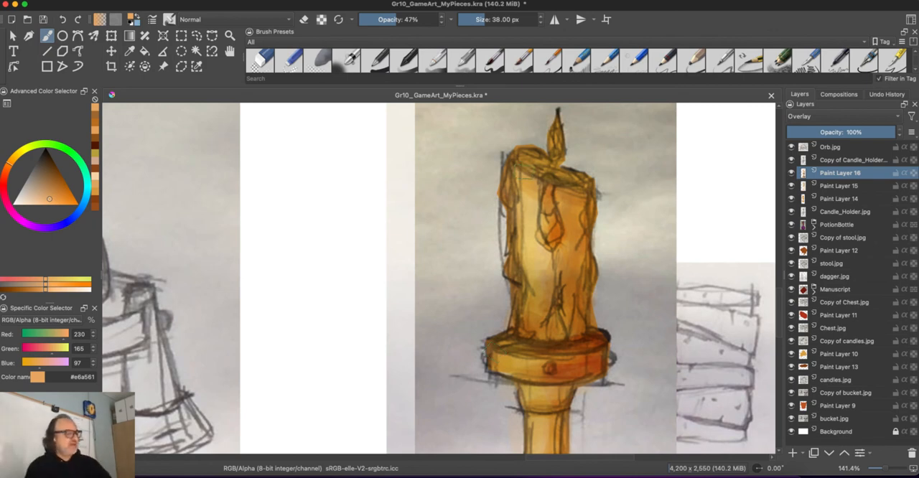
pyautogui.press('super+minus')
pyautogui.press('super+minus')
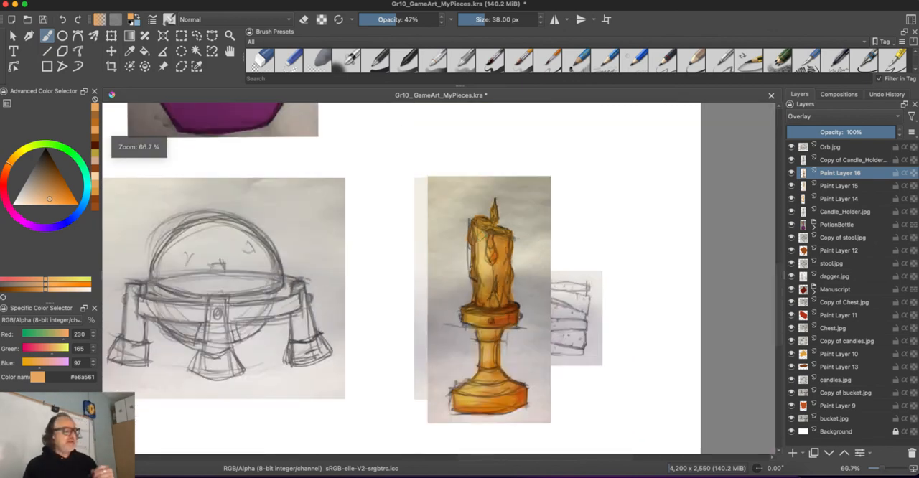
pyautogui.press('super+equal')
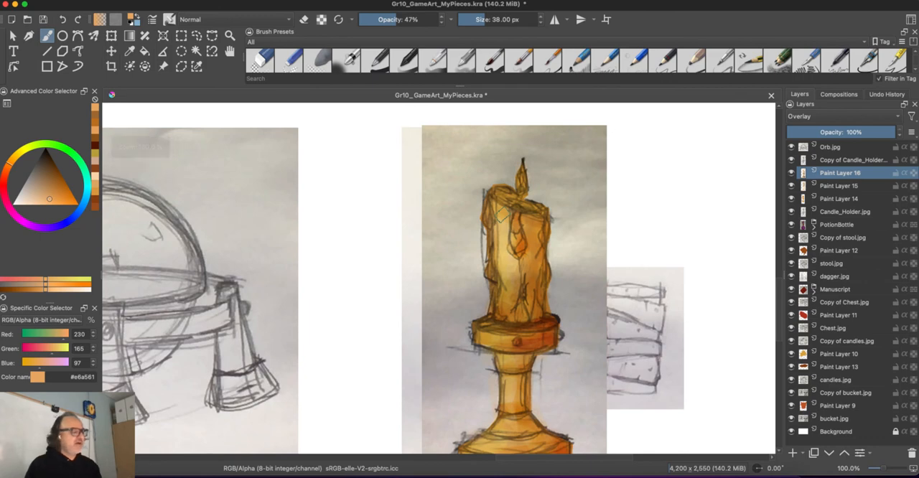
pyautogui.press('super+equal')
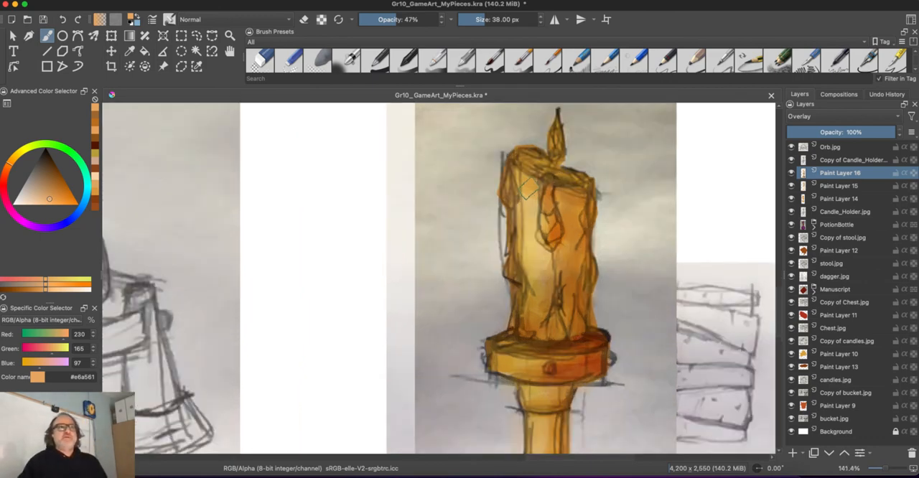
# - Reduce the brush size to 28 px and shade the candle's top and right side with orange-brown #b1691d
pyautogui.keyDown('ctrl'); pyautogui.click(529, 191); pyautogui.keyUp('ctrl')
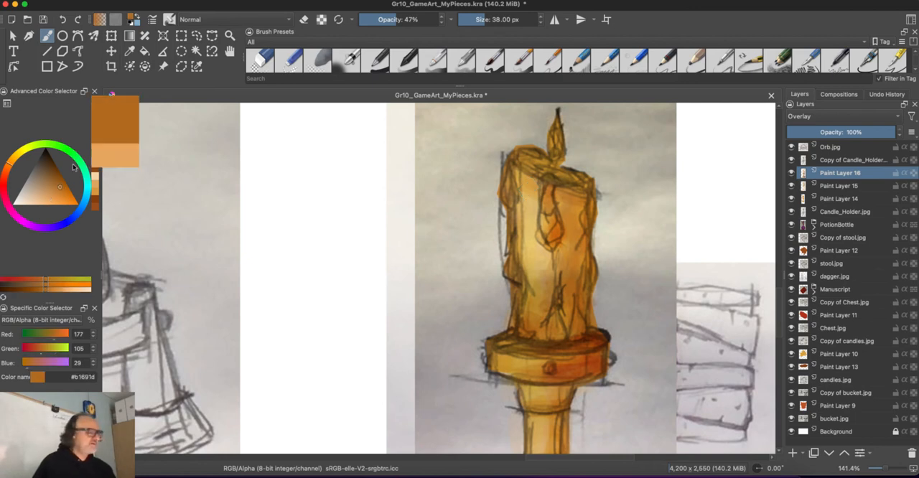
pyautogui.press('[')
pyautogui.press('[')
pyautogui.press('[')
pyautogui.press('[')
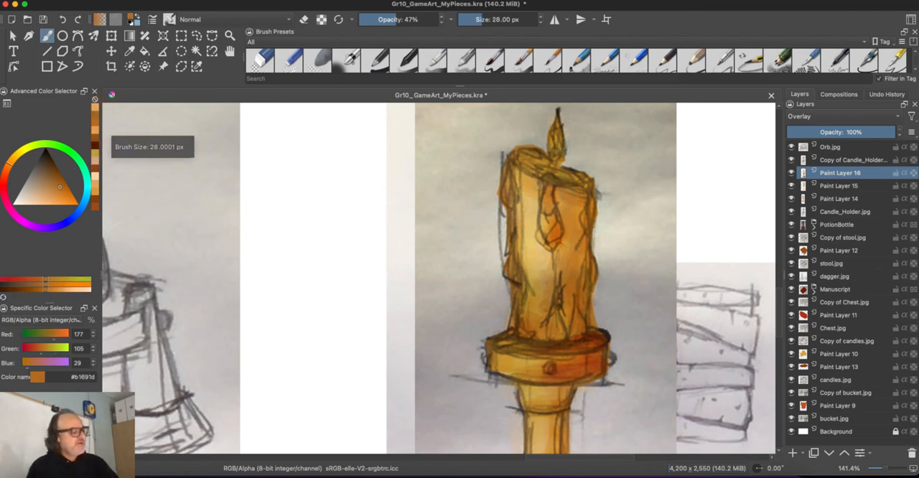
pyautogui.moveTo(564, 145); pyautogui.dragTo(560, 159)
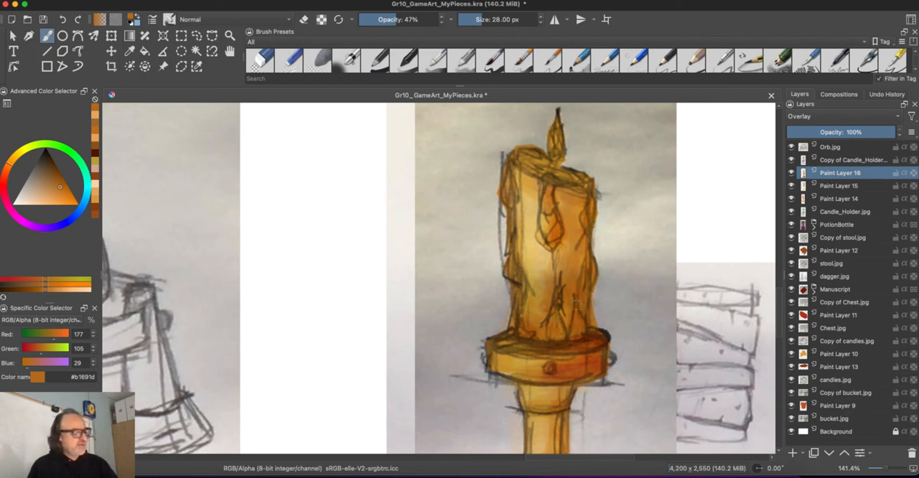
pyautogui.moveTo(576, 301)
pyautogui.mouseDown()
pyautogui.moveTo(571, 240)
pyautogui.moveTo(568, 295)
pyautogui.mouseUp()
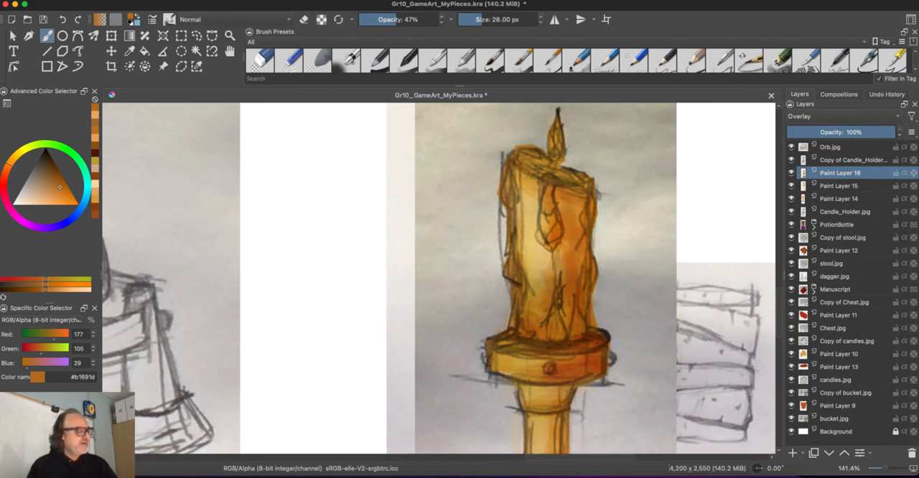
# - Colour the candle flame with red-orange #b14d1d and dark brown #6b3116, reducing the brush size to 15 px
pyautogui.moveTo(553, 141)
pyautogui.mouseDown()
pyautogui.moveTo(557, 114)
pyautogui.moveTo(553, 122)
pyautogui.moveTo(565, 114)
pyautogui.mouseUp()
pyautogui.click(6, 171)
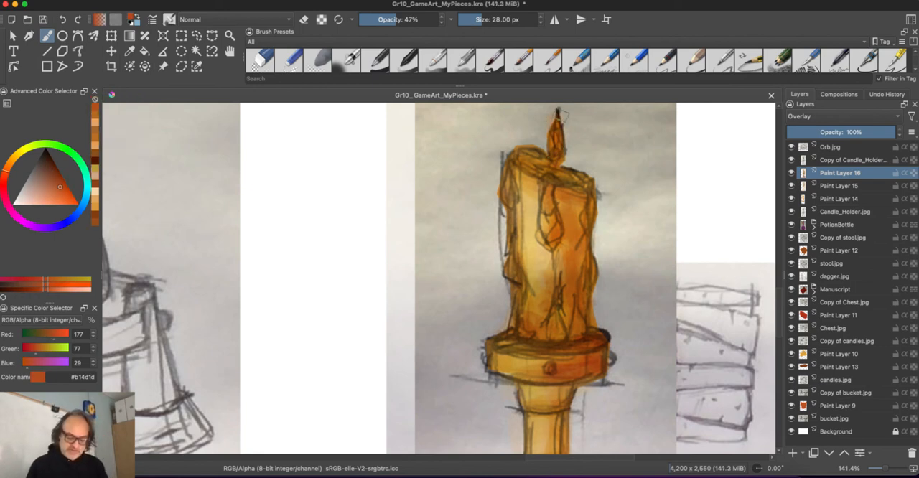
pyautogui.press('[')
pyautogui.press('[')
pyautogui.press('[')
pyautogui.click(53, 171)
pyautogui.press('[')
pyautogui.press('[')
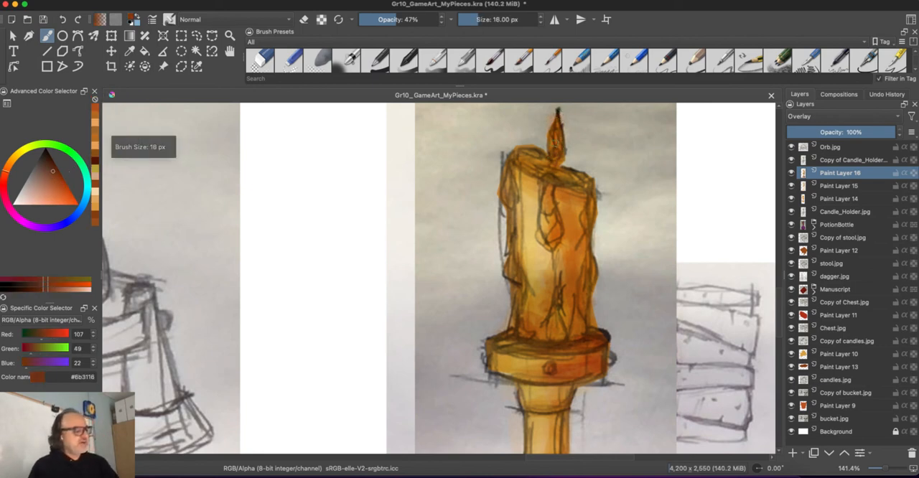
pyautogui.press('[')
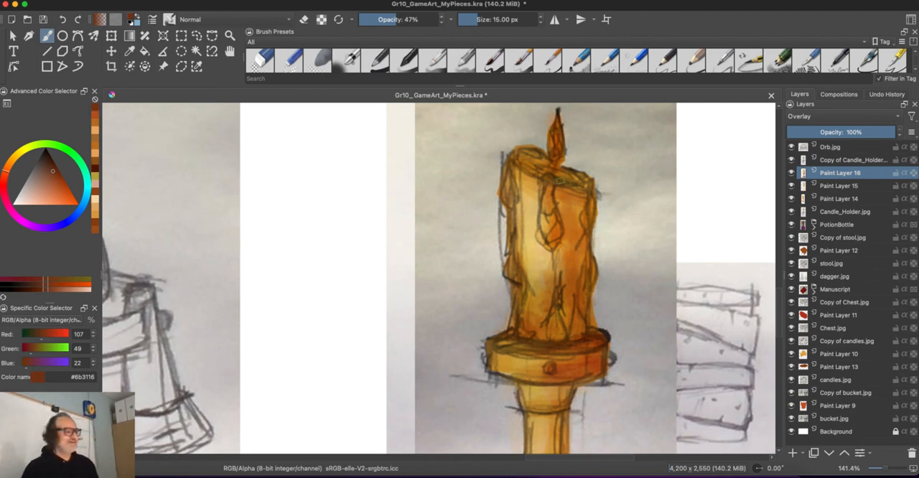
# - Add a new layer above Paint Layer 16 and paint #d1963c along the candle's left edge at 72% brush opacity
pyautogui.click(42, 197)
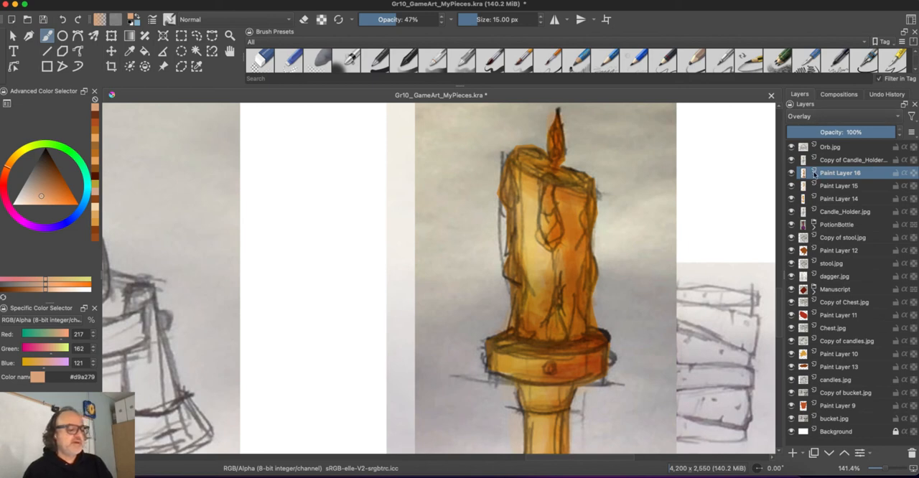
pyautogui.click(793, 452)
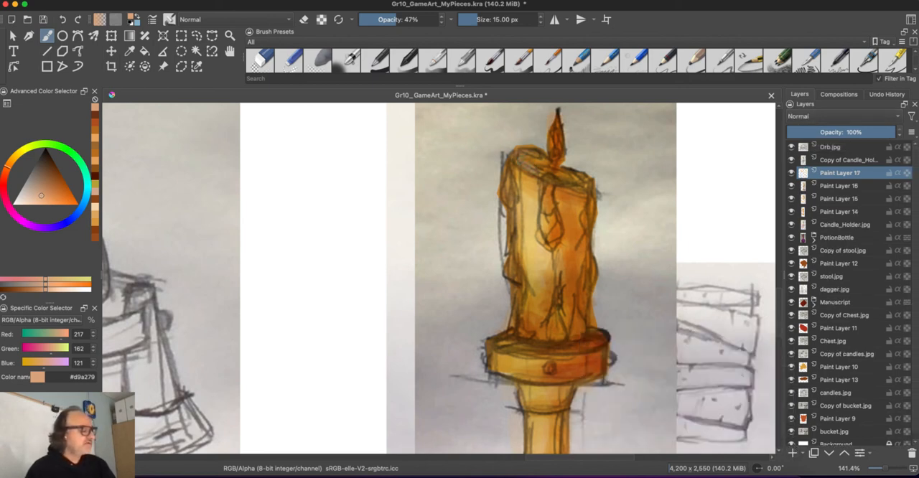
pyautogui.moveTo(397, 21); pyautogui.dragTo(415, 20)
pyautogui.click(38, 195)
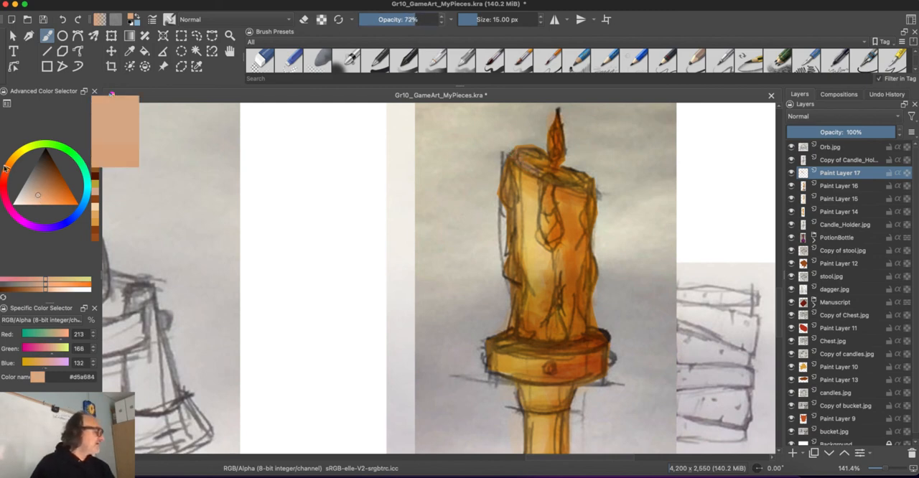
pyautogui.click(56, 194)
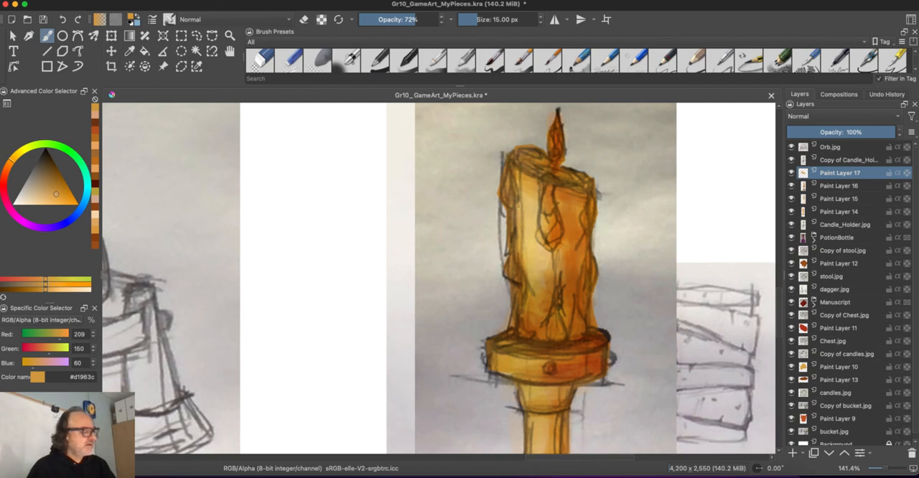
pyautogui.moveTo(515, 235); pyautogui.dragTo(513, 218)
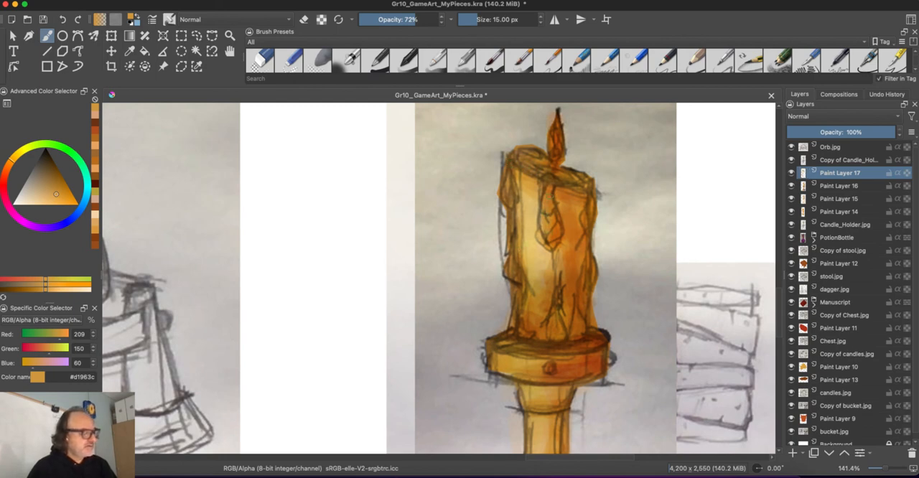
# - Highlight the wax drips, left edge, lower body and flame of the candle with light yellow-orange #f7bc63 on Paint Layer 17
pyautogui.click(51, 203)
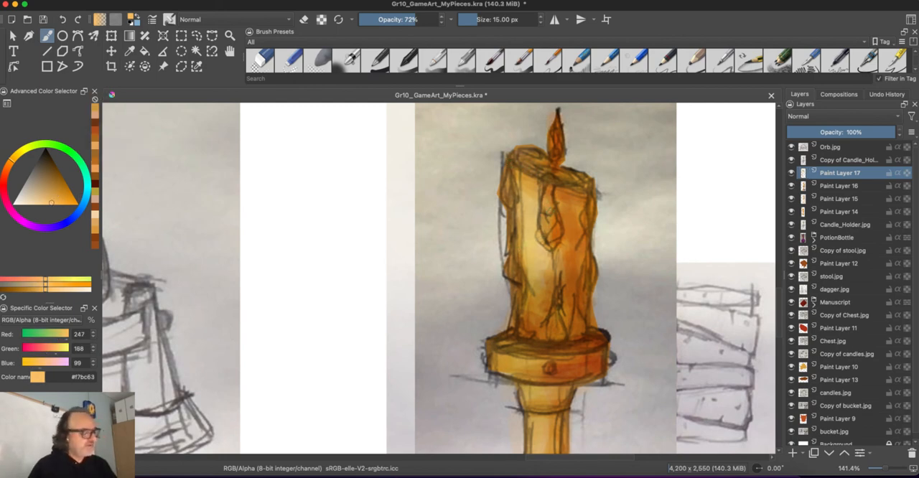
pyautogui.moveTo(551, 201)
pyautogui.mouseDown()
pyautogui.moveTo(544, 242)
pyautogui.moveTo(552, 249)
pyautogui.mouseUp()
pyautogui.moveTo(534, 175)
pyautogui.mouseDown()
pyautogui.moveTo(517, 163)
pyautogui.moveTo(509, 208)
pyautogui.mouseUp()
pyautogui.moveTo(506, 239); pyautogui.dragTo(514, 280)
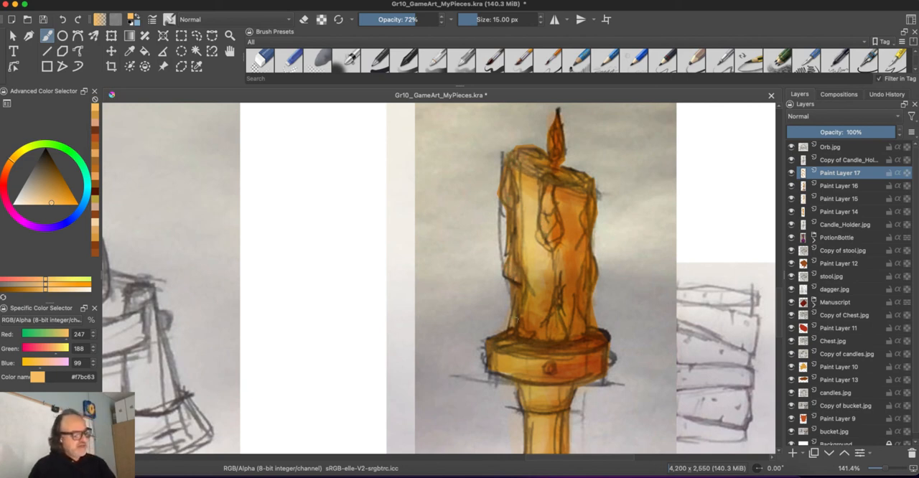
pyautogui.moveTo(516, 325); pyautogui.dragTo(512, 339)
pyautogui.moveTo(555, 322)
pyautogui.mouseDown()
pyautogui.moveTo(551, 333)
pyautogui.moveTo(552, 295)
pyautogui.mouseUp()
pyautogui.moveTo(546, 218)
pyautogui.mouseDown()
pyautogui.moveTo(554, 238)
pyautogui.moveTo(585, 234)
pyautogui.mouseUp()
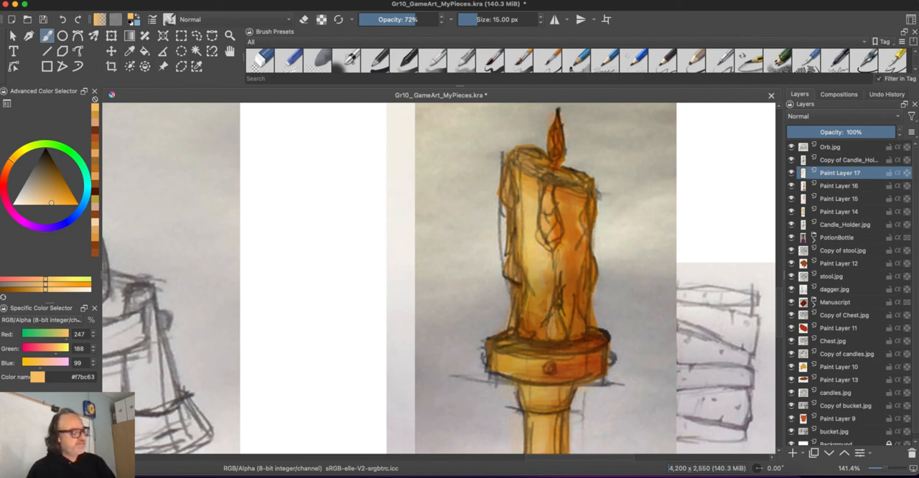
pyautogui.moveTo(551, 157); pyautogui.dragTo(557, 118)
pyautogui.moveTo(555, 128); pyautogui.dragTo(555, 169)
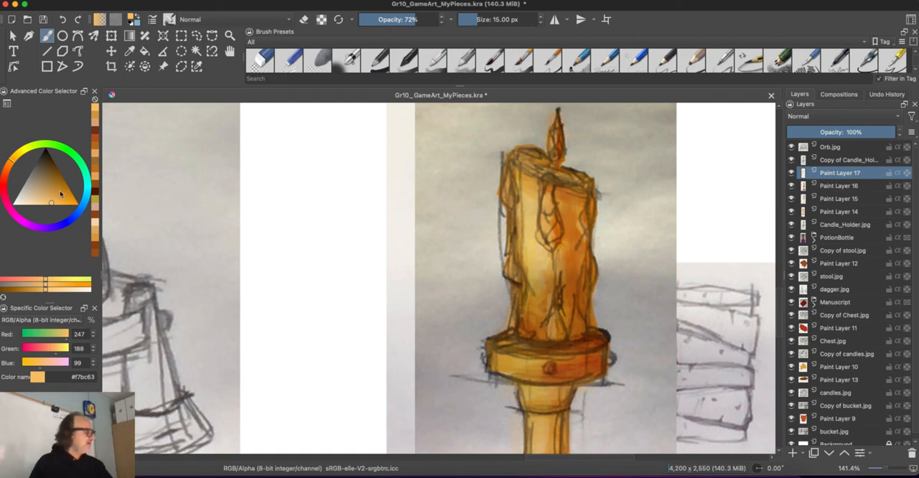
# - Paint deep red #a22507 strokes through the candle flame on Paint Layer 17
pyautogui.click(9, 179)
pyautogui.click(62, 185)
pyautogui.moveTo(61, 185); pyautogui.dragTo(64, 184)
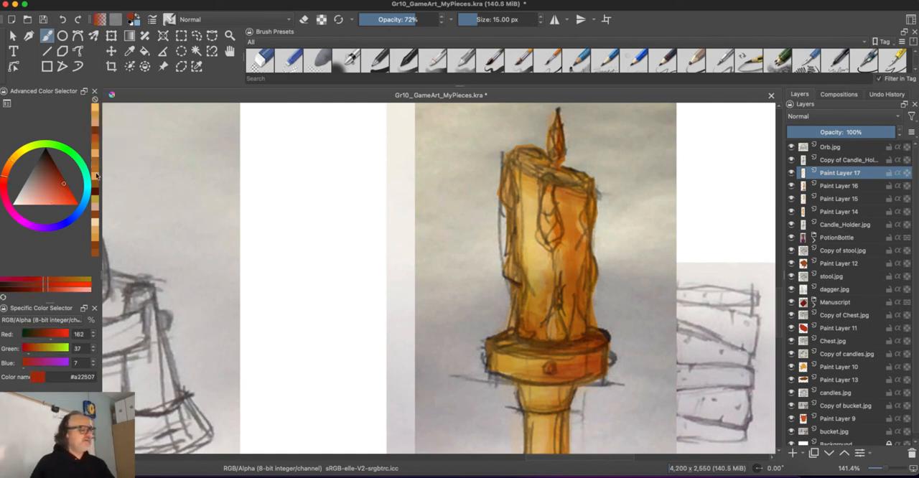
pyautogui.moveTo(556, 131); pyautogui.dragTo(559, 168)
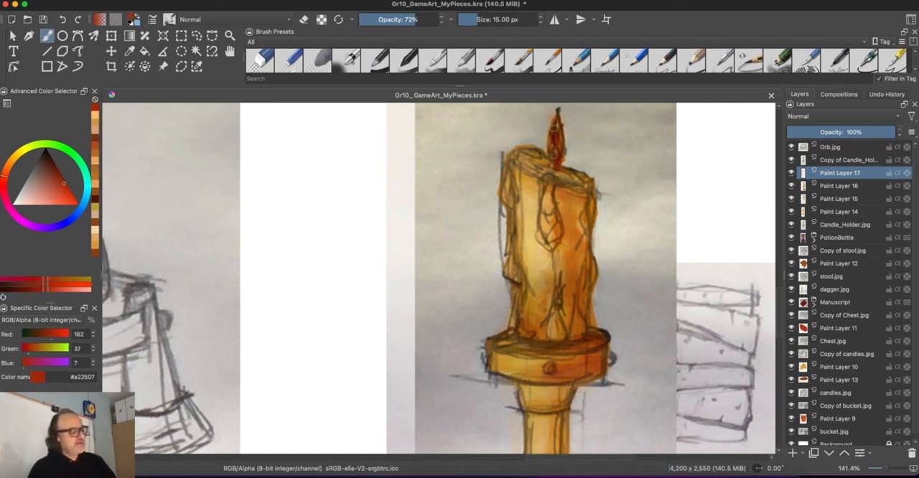
pyautogui.press('-')
pyautogui.press('-')
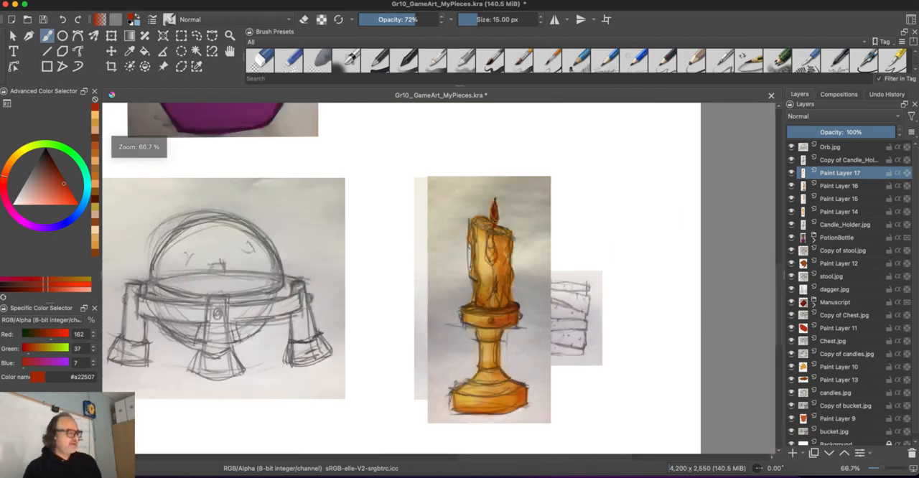
pyautogui.press('+')
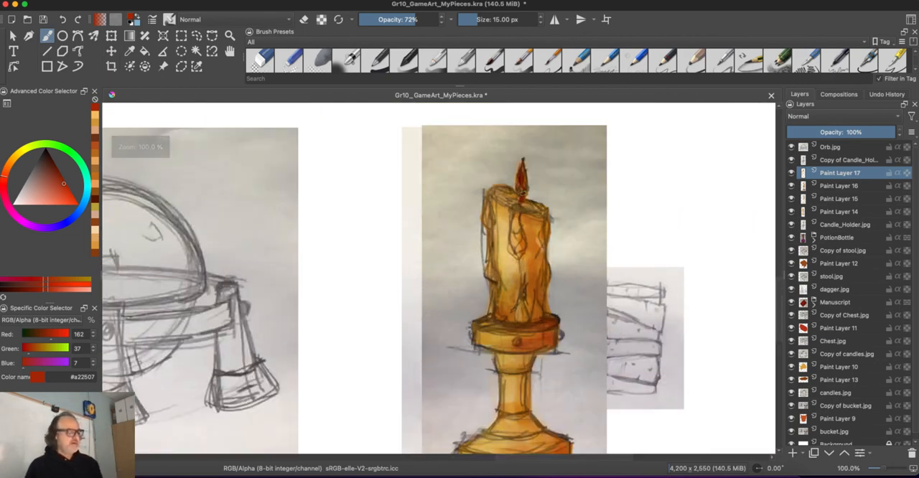
# - Paint the studs on the holder's upper disc red #a22507 and give them light pink #ffab97 highlights
pyautogui.moveTo(385, 406); pyautogui.dragTo(395, 341)
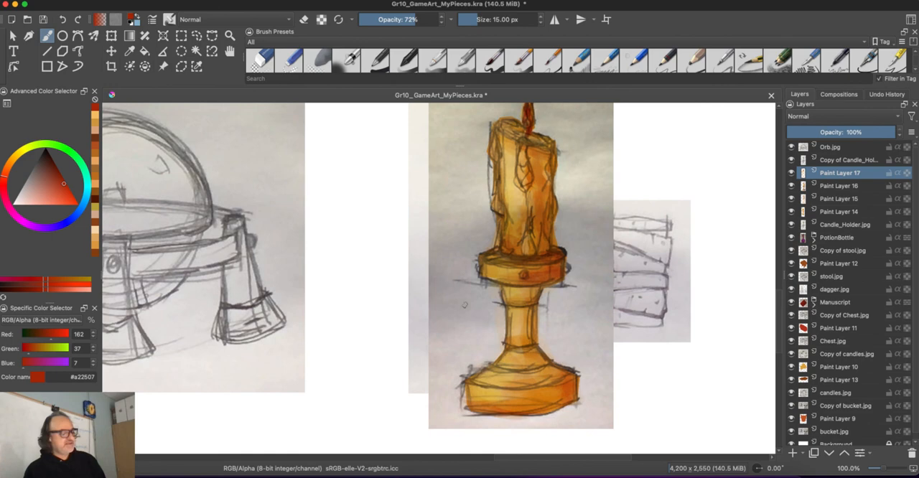
pyautogui.moveTo(508, 293); pyautogui.dragTo(519, 299)
pyautogui.hotkey('ctrl', 'z')
pyautogui.moveTo(41, 196); pyautogui.dragTo(39, 204)
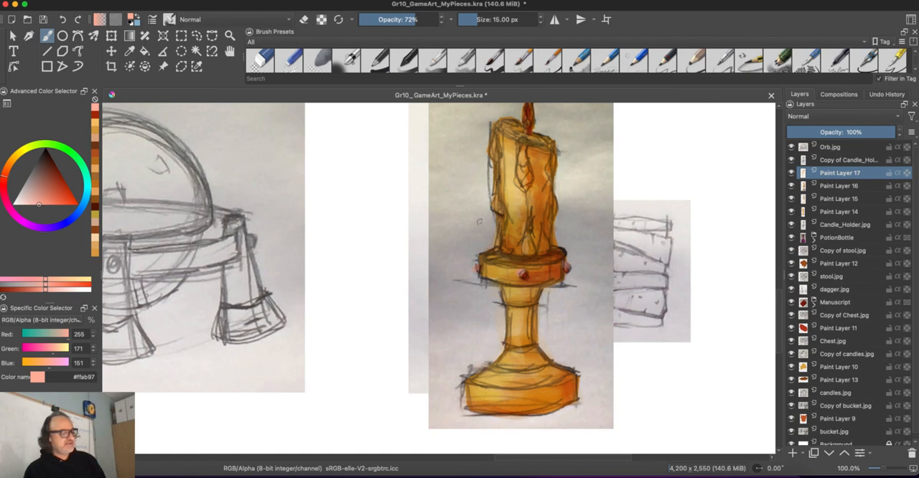
# - Add light pink #ffab97 highlights to the holder's neck, the slope of its base and the candle's lower body
pyautogui.moveTo(512, 295); pyautogui.dragTo(513, 298)
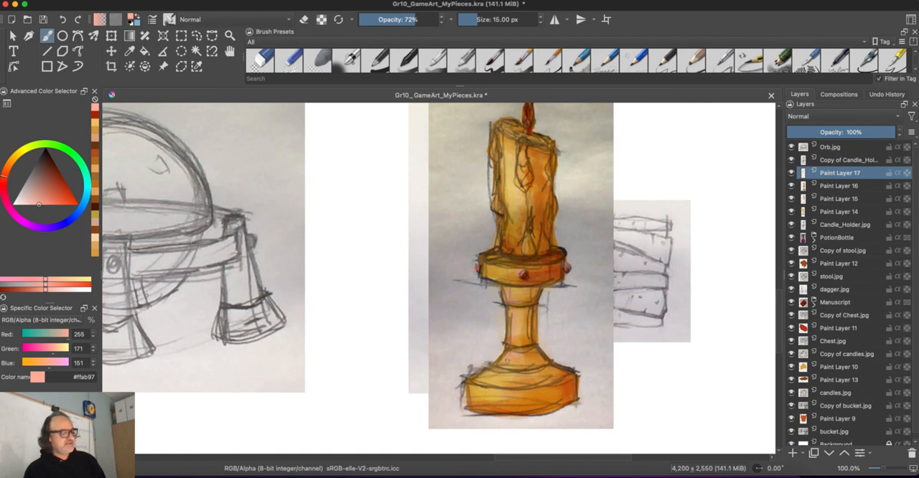
pyautogui.moveTo(507, 357); pyautogui.dragTo(509, 374)
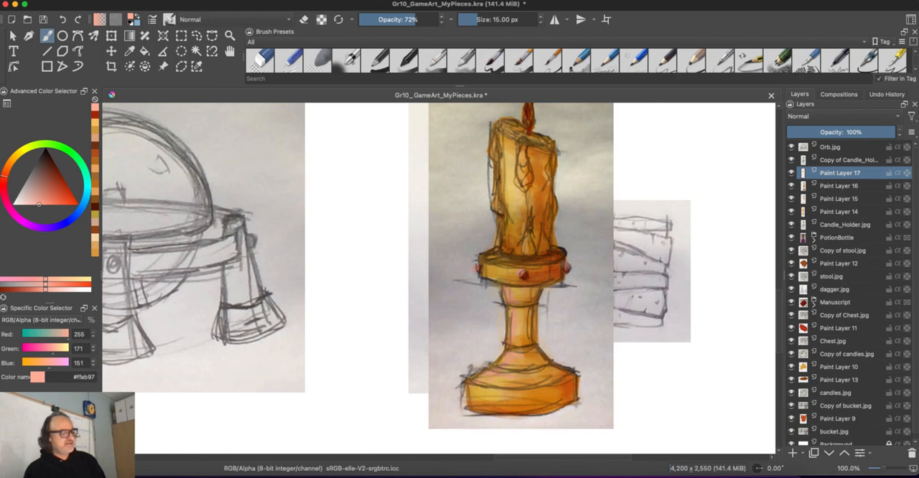
pyautogui.moveTo(508, 241); pyautogui.dragTo(519, 251)
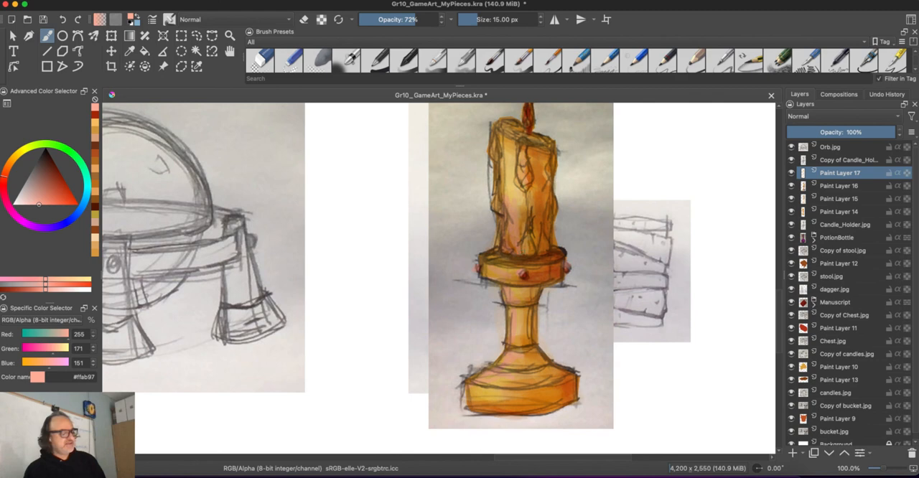
# - Darken the central wax drip with dark red #942409 and shade the candle's right side and lower body with brown #b1682a
pyautogui.click(61, 180)
pyautogui.moveTo(524, 148); pyautogui.dragTo(523, 162)
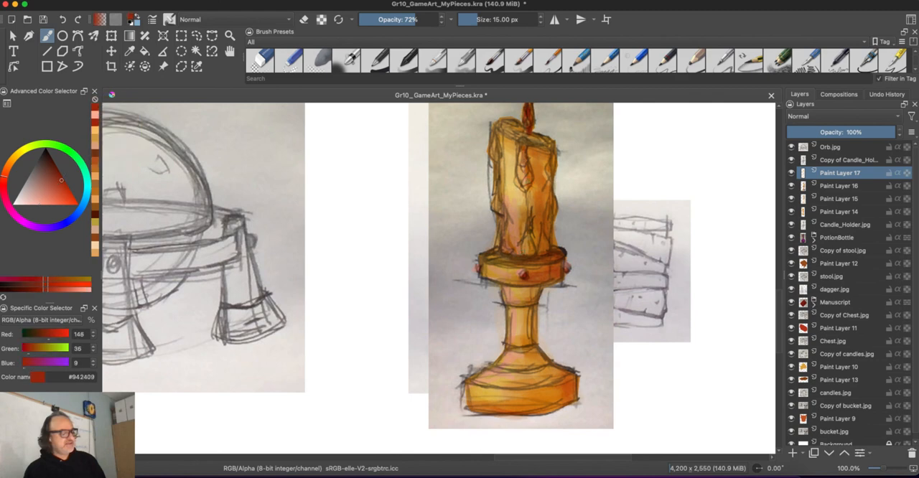
pyautogui.click(7, 166)
pyautogui.click(57, 187)
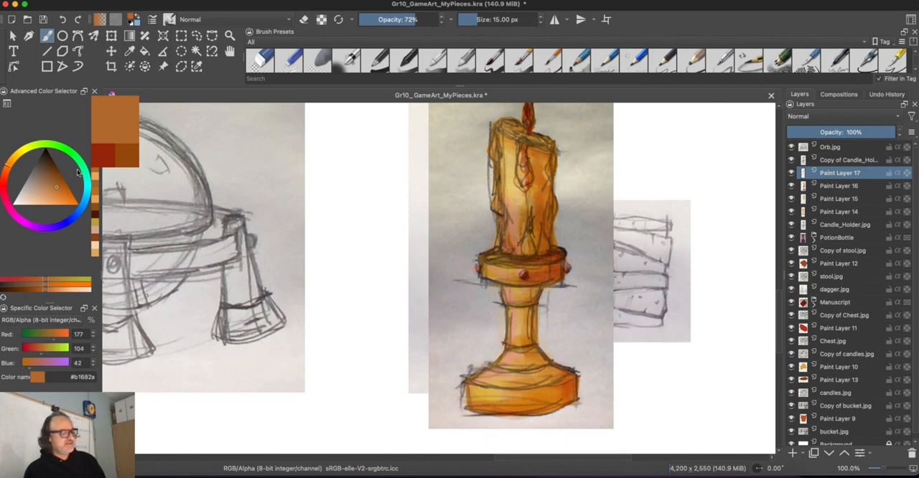
pyautogui.moveTo(525, 155)
pyautogui.mouseDown()
pyautogui.moveTo(525, 190)
pyautogui.moveTo(552, 184)
pyautogui.mouseUp()
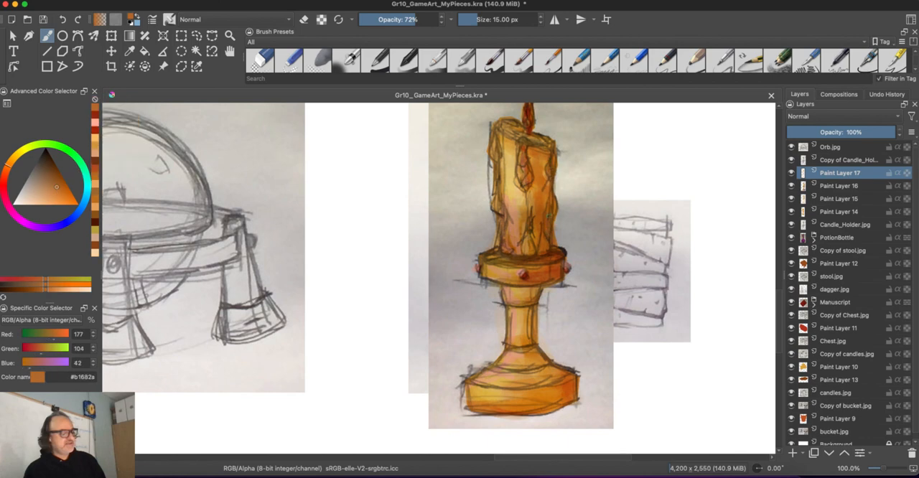
pyautogui.moveTo(550, 216)
pyautogui.mouseDown()
pyautogui.moveTo(544, 249)
pyautogui.moveTo(523, 253)
pyautogui.moveTo(528, 238)
pyautogui.moveTo(508, 251)
pyautogui.moveTo(506, 245)
pyautogui.mouseUp()
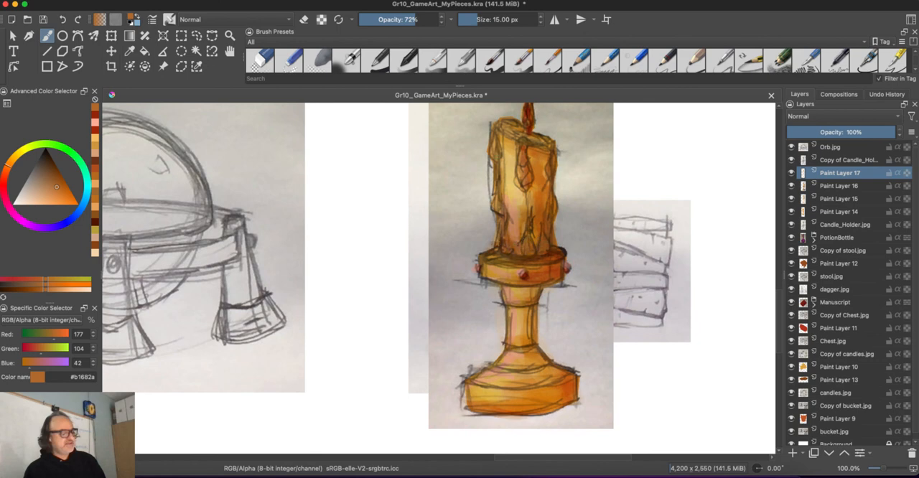
# - Hide Paint Layers 17, 16 and 15 and toggle Paint Layer 14 to examine the candle holder's flat base colour
pyautogui.click(791, 173)
pyautogui.click(792, 186)
pyautogui.click(791, 198)
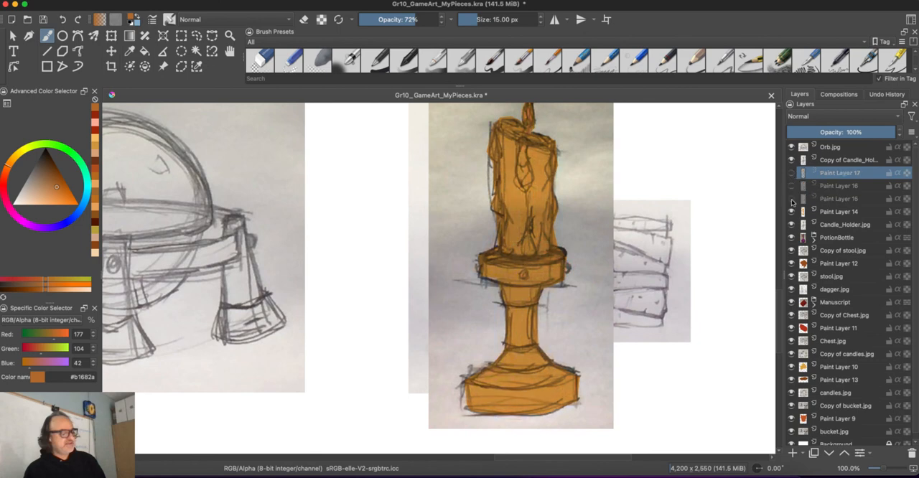
pyautogui.click(792, 212)
pyautogui.click(792, 212)
pyautogui.moveTo(803, 213)
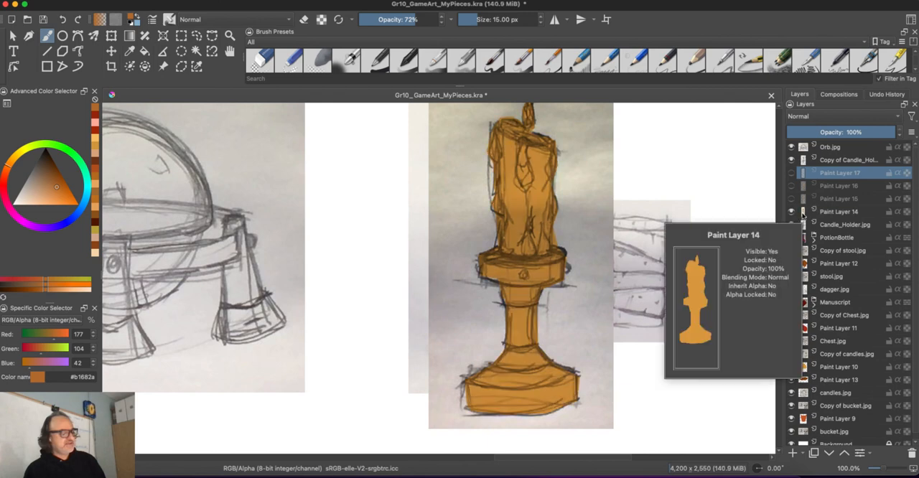
# - Show Paint Layers 15, 16 and 17 again, one after another, to restore the candle holder's shading, Overlay colour and highlights
pyautogui.click(792, 199)
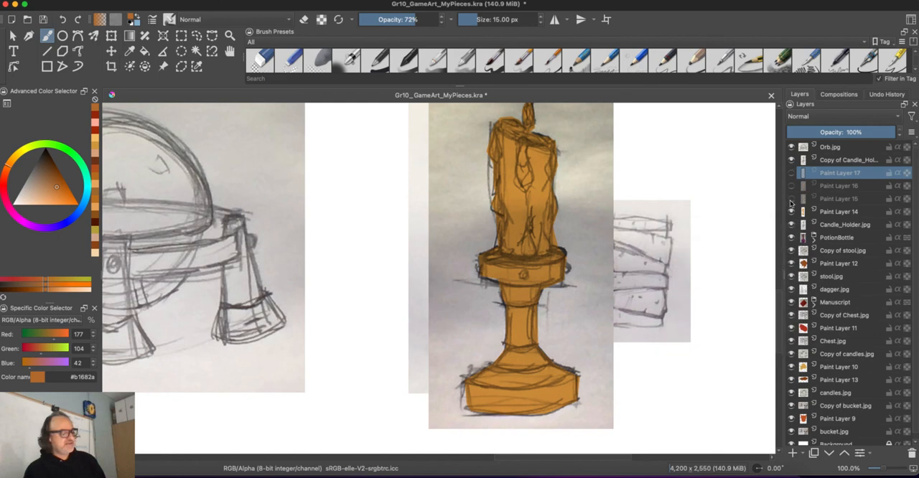
pyautogui.moveTo(827, 227)
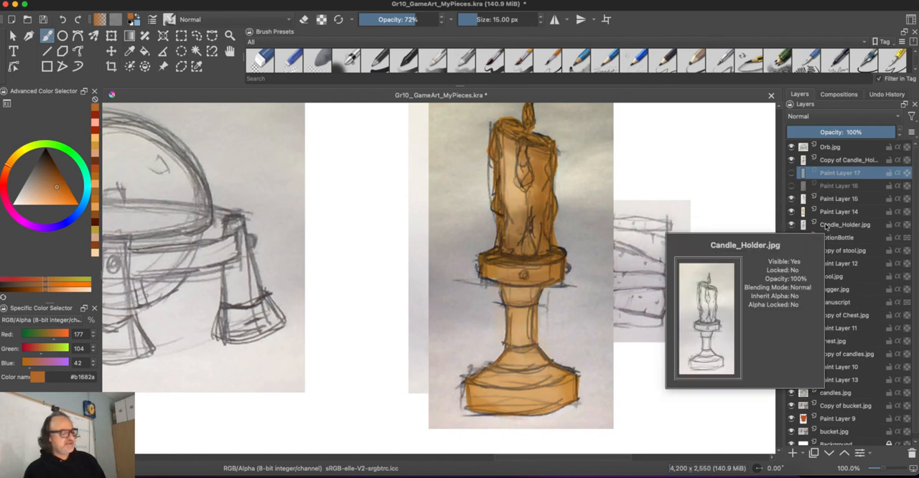
pyautogui.click(792, 186)
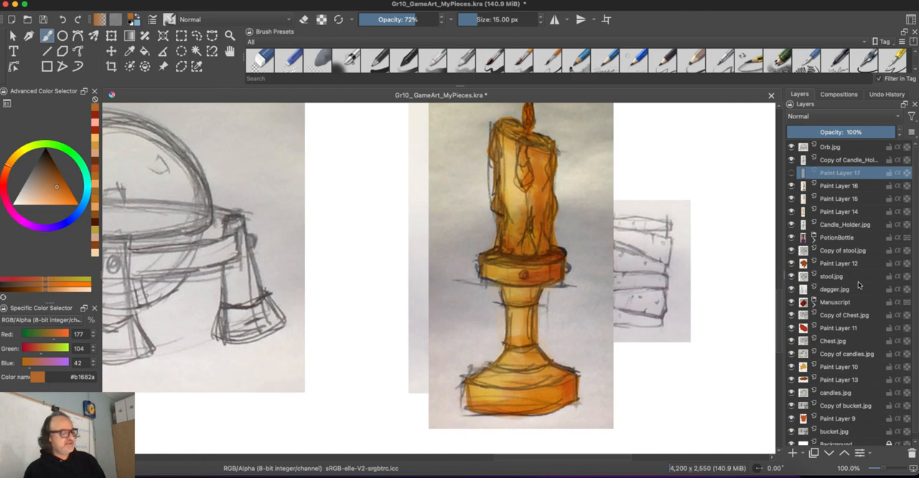
pyautogui.click(792, 173)
pyautogui.moveTo(834, 235)
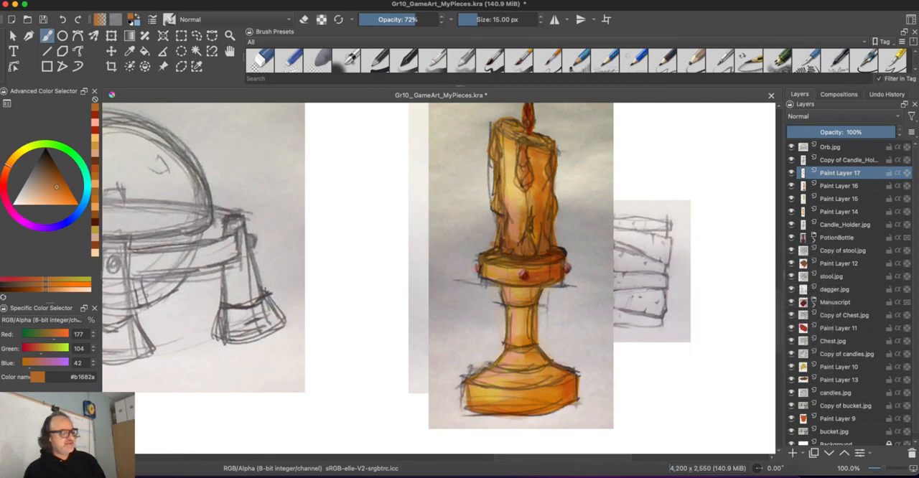
pyautogui.click(668, 2)
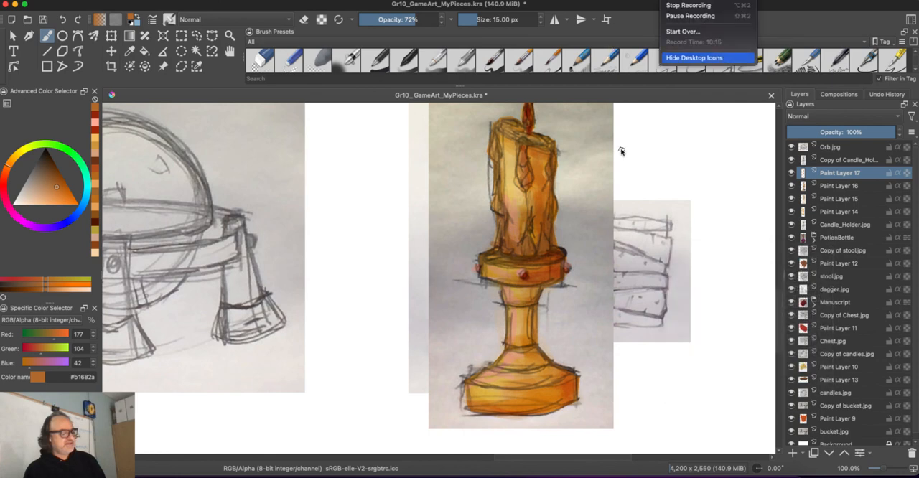
pyautogui.click(644, 198)
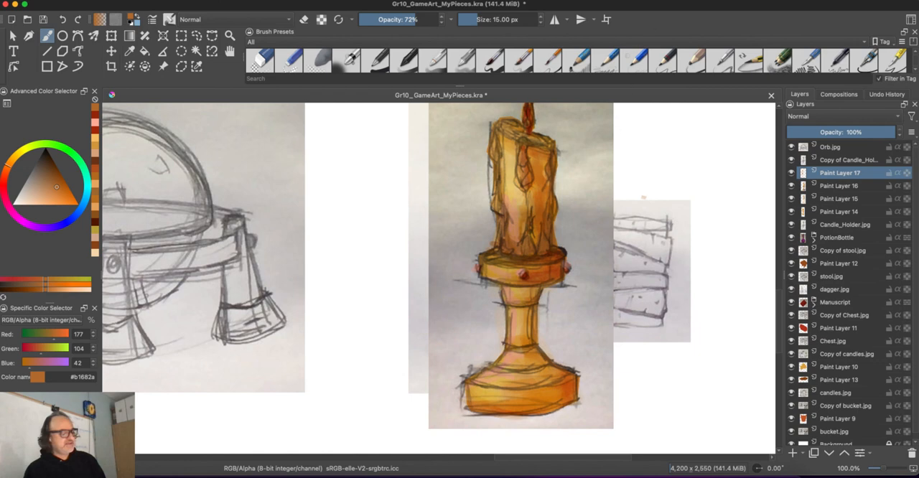
pyautogui.click(668, 1)
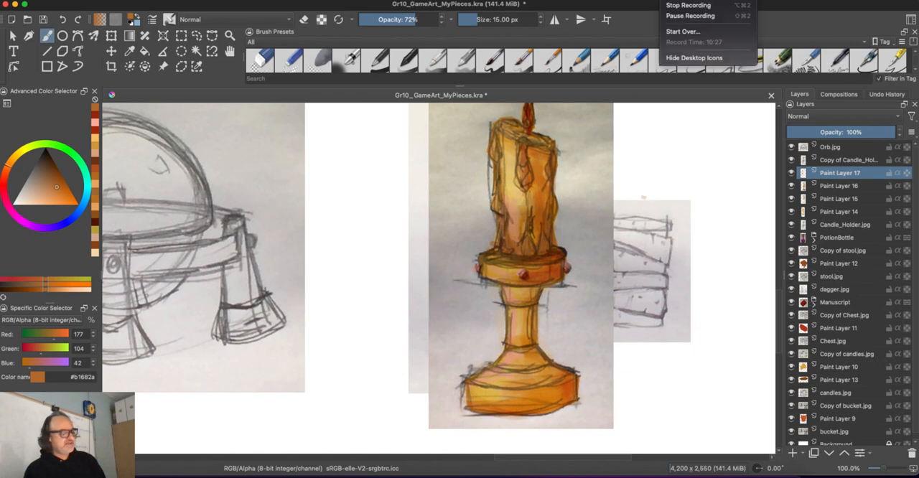
pyautogui.click(676, 6)
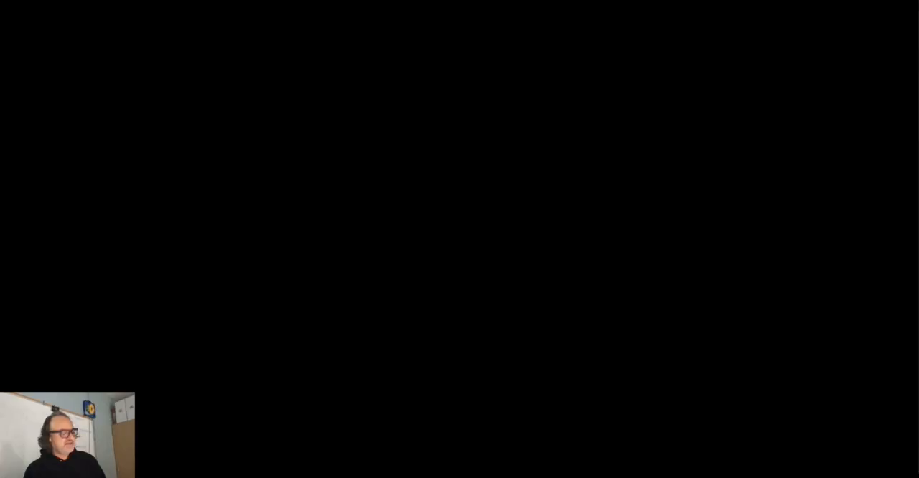